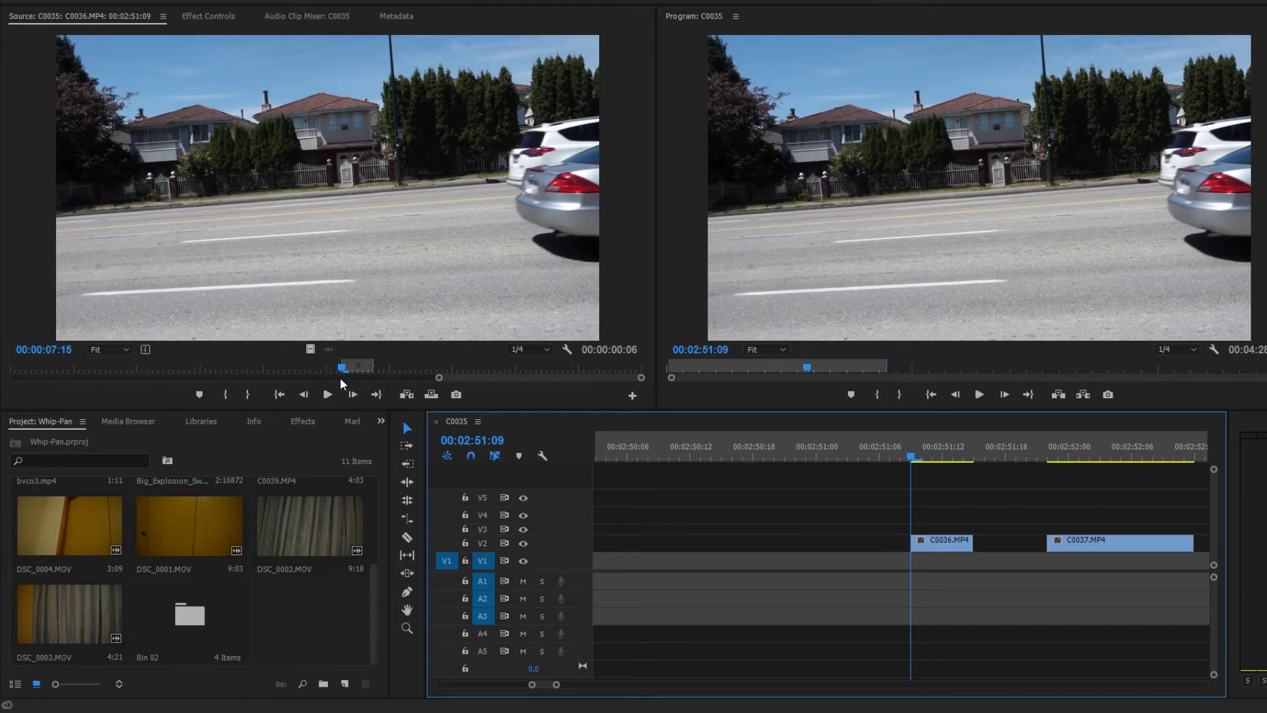
- Scrub C0036 back to the frame where the silver car fully enters
{"action": "left_click_drag", "start_coordinate": [341, 368], "coordinate": [318, 371]}
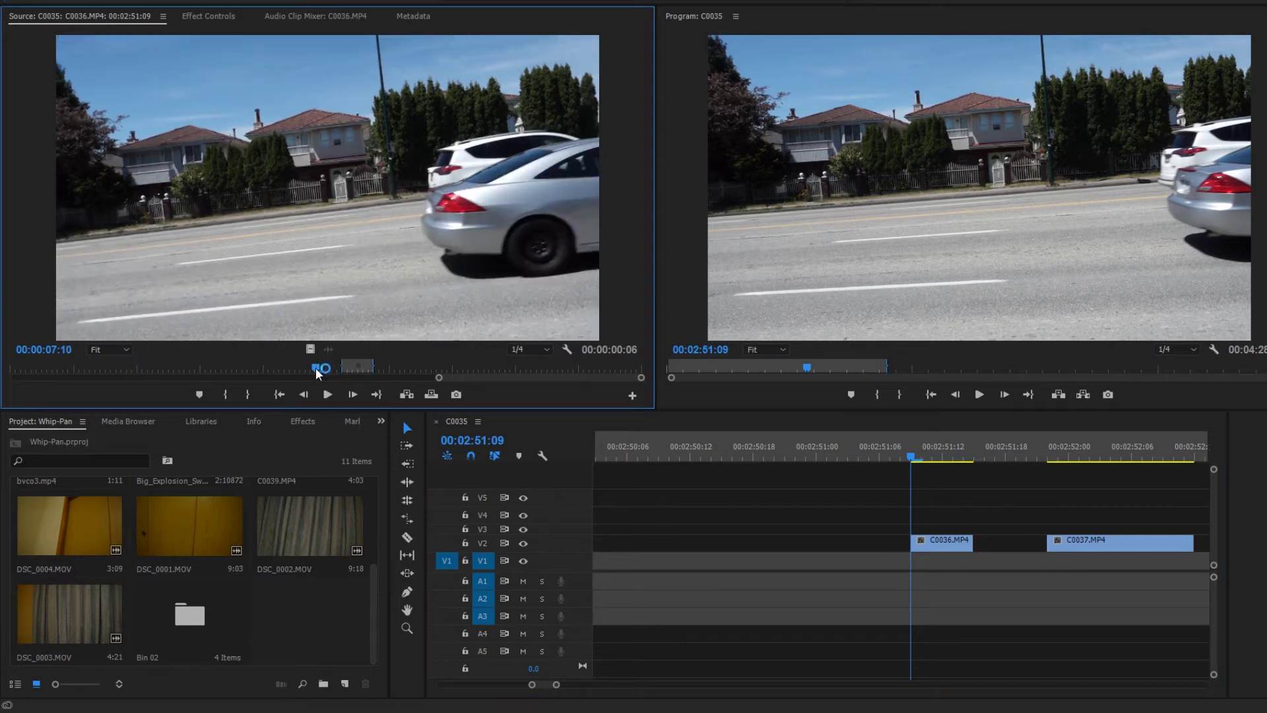
- Scrub C0036 to its most blurred whip-pan frame and drop a video-only copy on V2
{"action": "left_click_drag", "start_coordinate": [318, 372], "coordinate": [324, 376]}
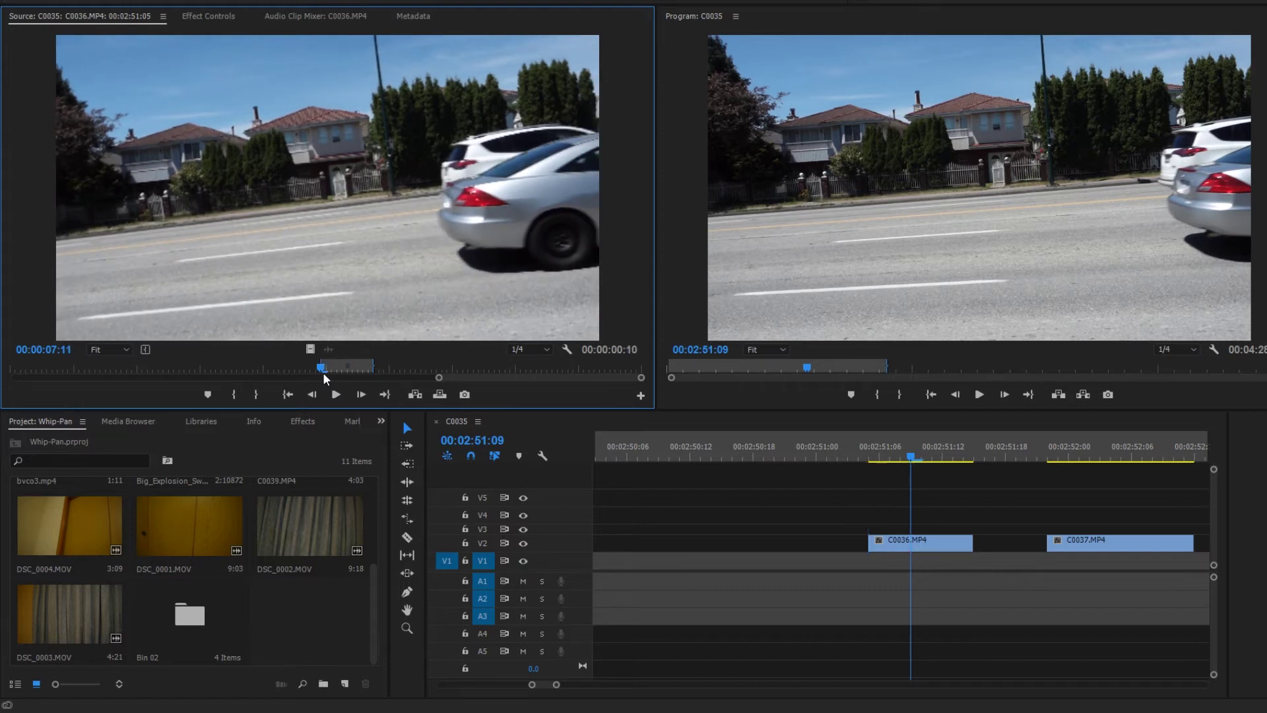
{"action": "left_click_drag", "start_coordinate": [323, 372], "coordinate": [336, 375]}
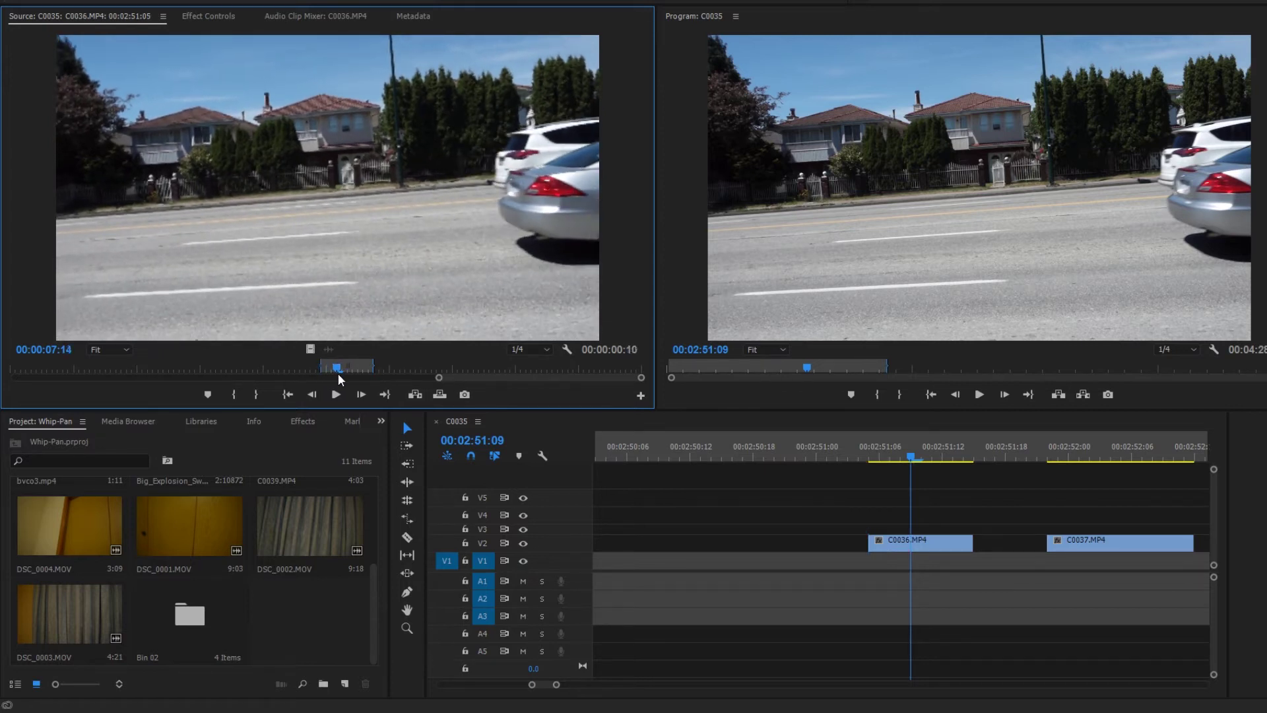
{"action": "left_click_drag", "start_coordinate": [338, 373], "coordinate": [358, 374]}
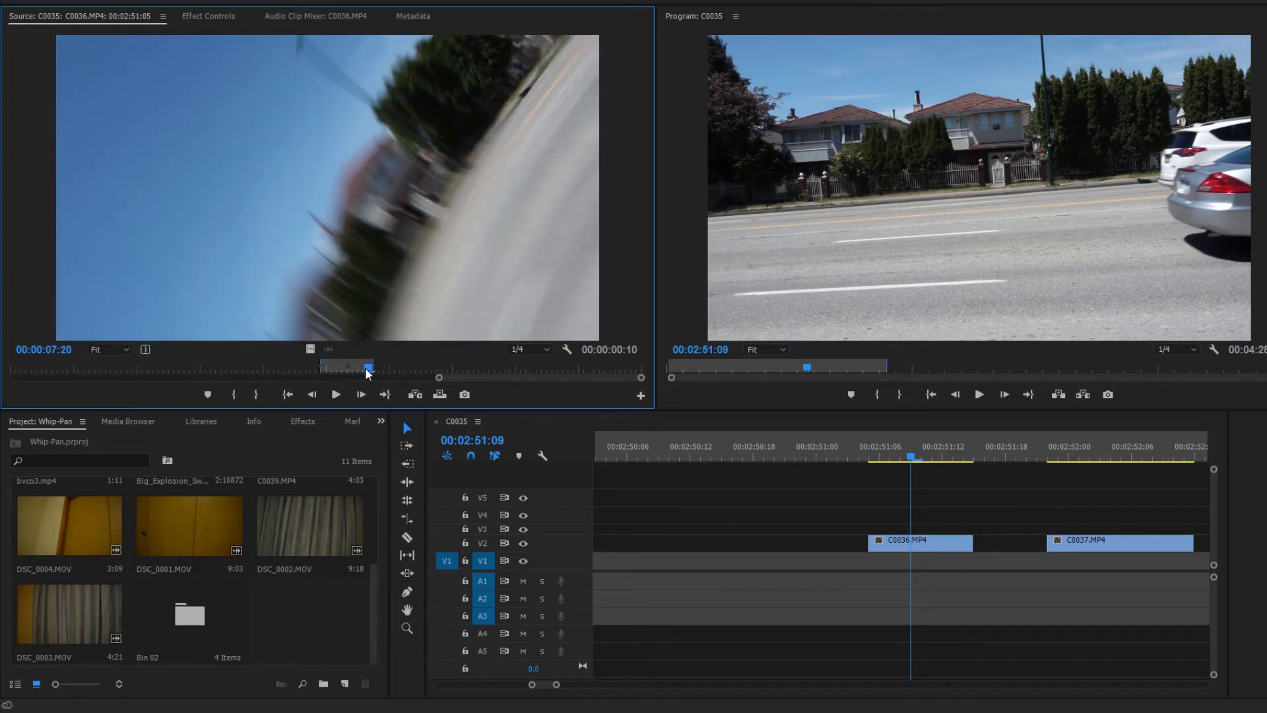
{"action": "left_click_drag", "start_coordinate": [358, 372], "coordinate": [371, 373]}
{"action": "key", "text": "p"}
{"action": "left_click_drag", "start_coordinate": [311, 349], "coordinate": [921, 540]}
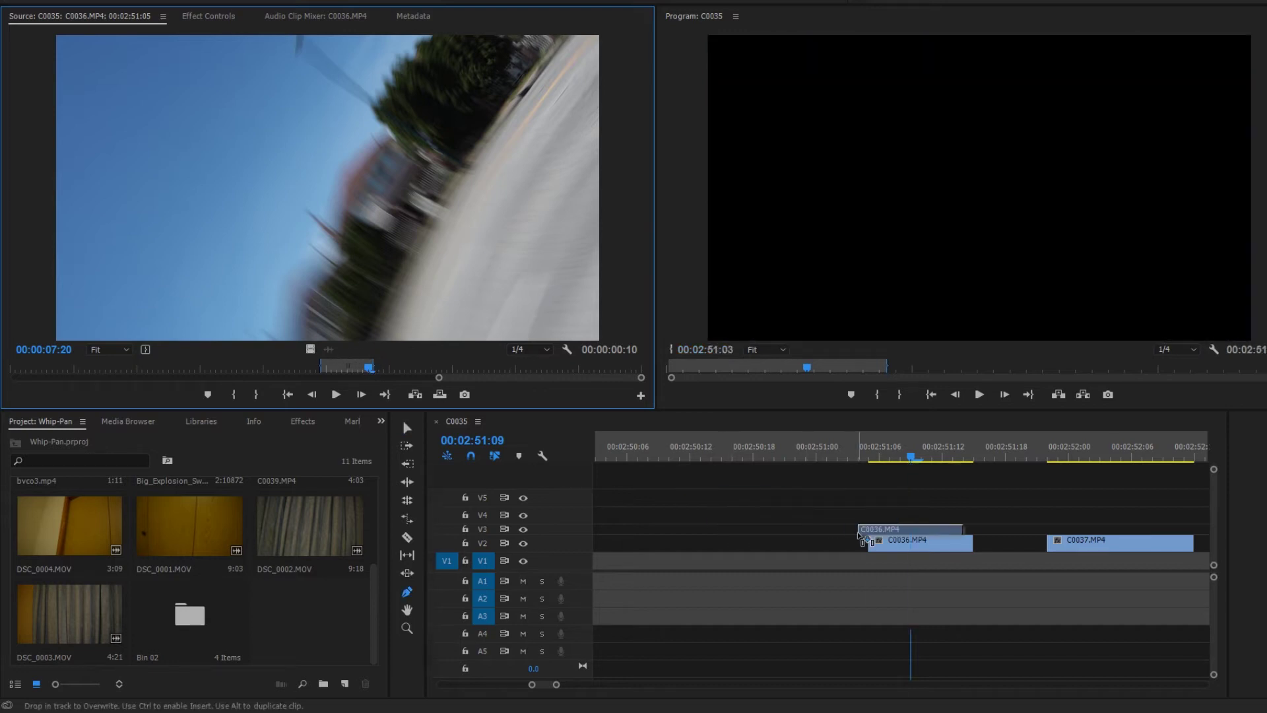
- Delete the original C0036 on V1 and move C0037 right after the V2 copy
{"action": "left_click", "coordinate": [955, 543]}
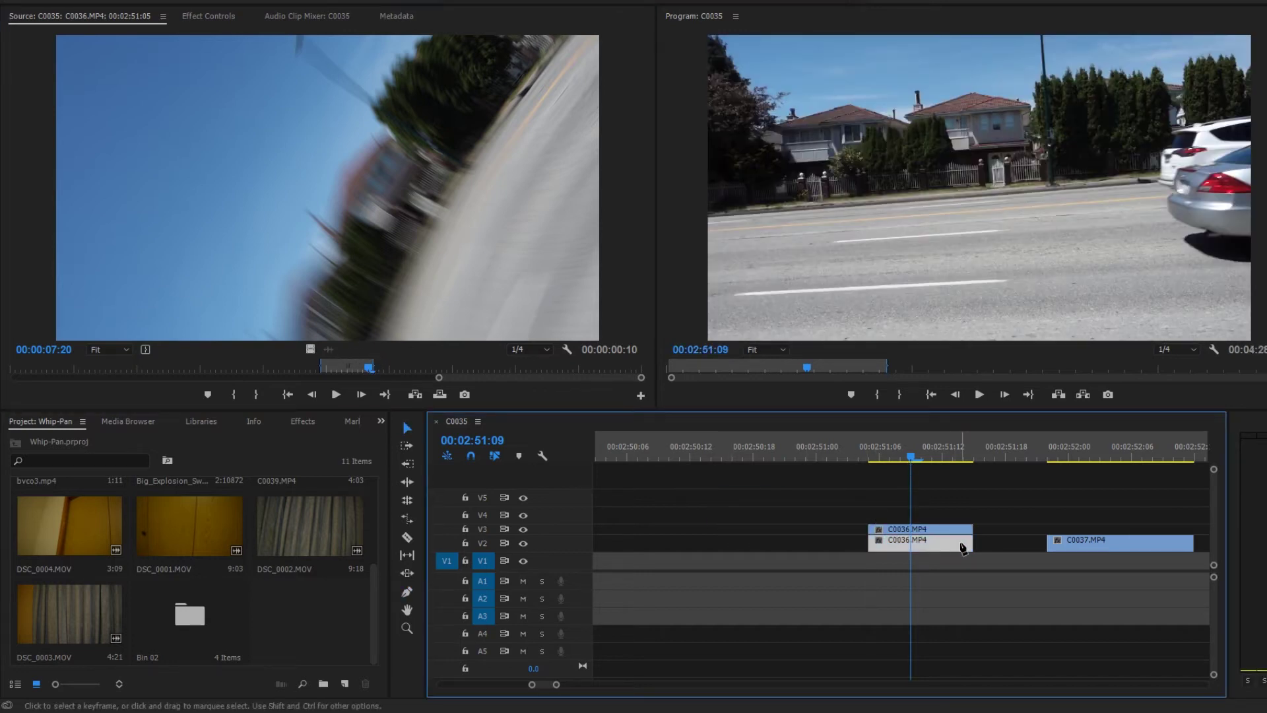
{"action": "key", "text": "Delete"}
{"action": "left_click_drag", "start_coordinate": [1078, 548], "coordinate": [999, 532]}
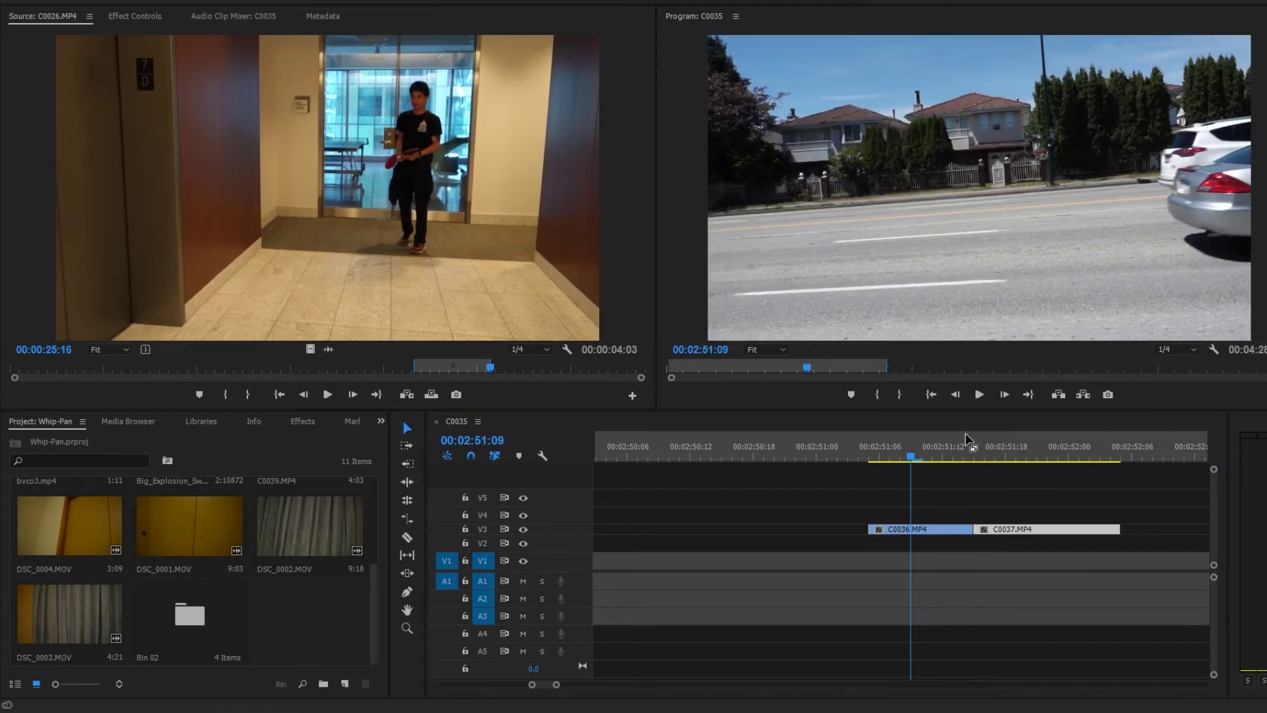
{"action": "left_click", "coordinate": [974, 451]}
{"action": "scroll", "coordinate": [974, 452], "scroll_direction": "up", "scroll_amount": 2}
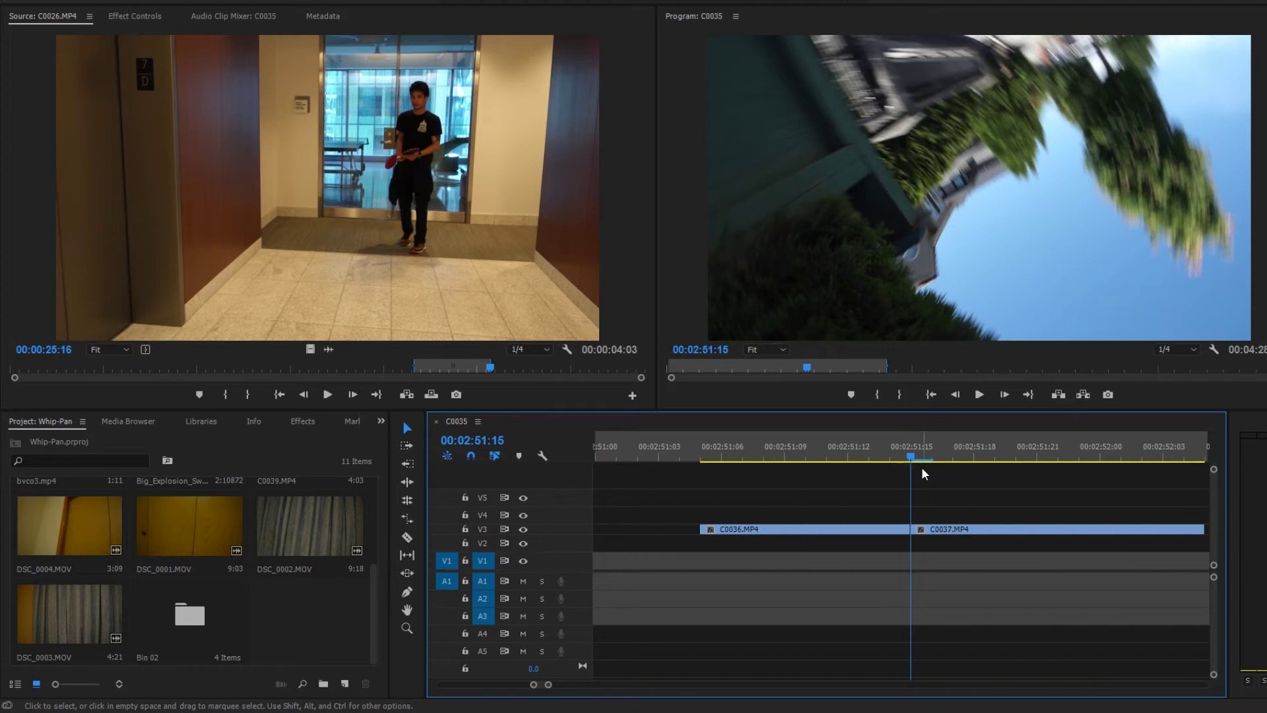
- Load C0037 in the Source Monitor and check its whip pan against the sequence cut
{"action": "double_click", "coordinate": [942, 528]}
{"action": "left_click", "coordinate": [102, 371]}
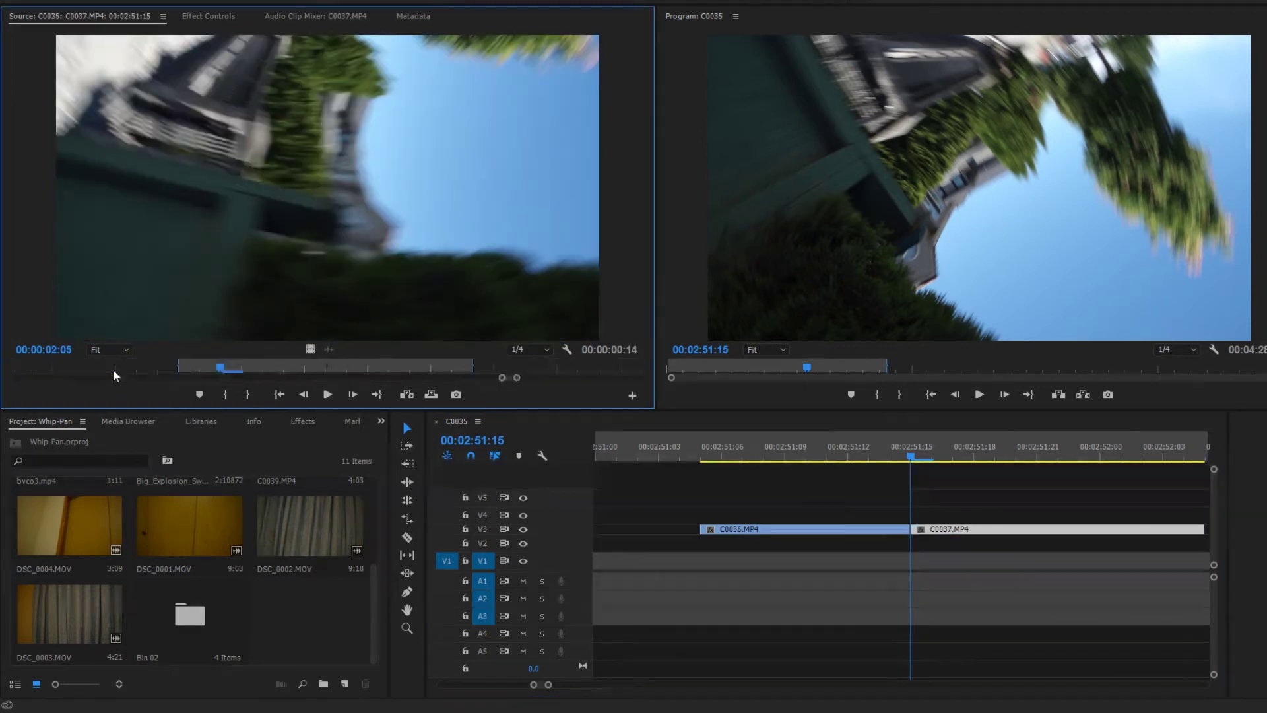
{"action": "scroll", "coordinate": [113, 369], "scroll_direction": "up", "scroll_amount": 2}
{"action": "mouse_move", "coordinate": [405, 369]}
{"action": "left_mouse_down"}
{"action": "mouse_move", "coordinate": [375, 368]}
{"action": "mouse_move", "coordinate": [424, 368]}
{"action": "left_mouse_up"}
{"action": "left_click", "coordinate": [868, 456]}
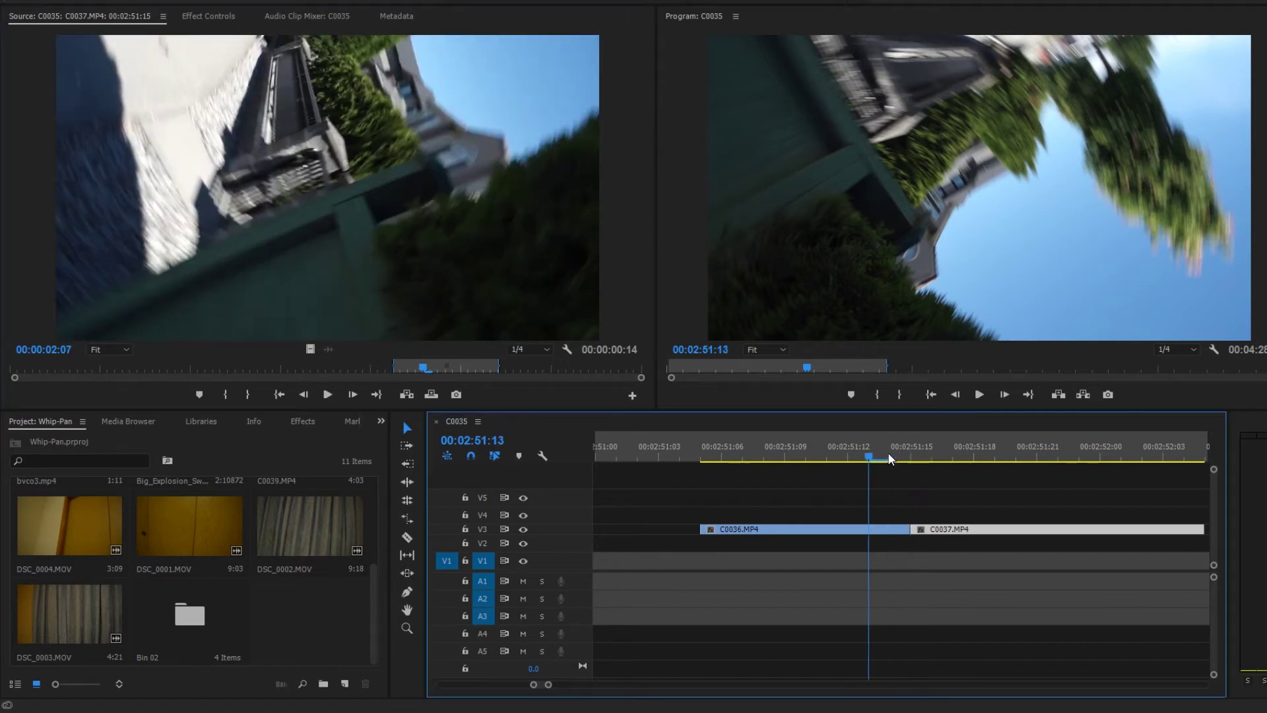
{"action": "key", "text": "Right"}
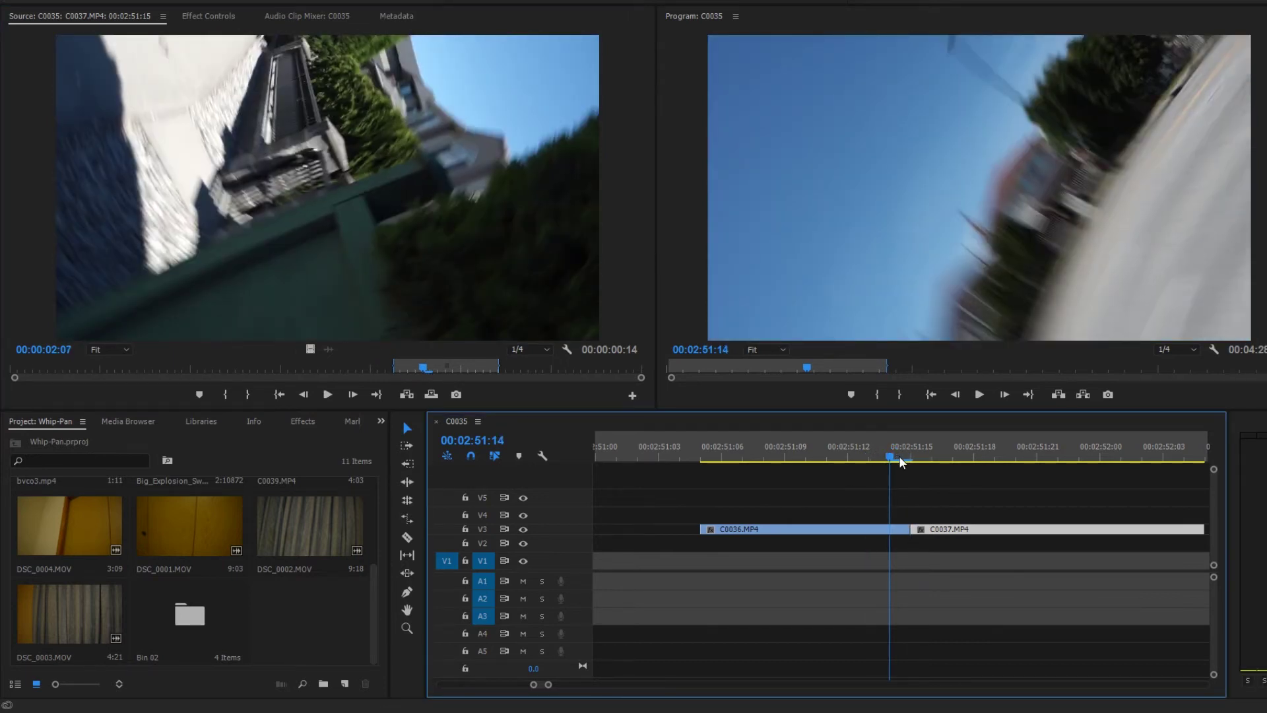
{"action": "left_click", "coordinate": [931, 452]}
- Settle C0037 on a blurred frame matching the cut and drag its video into the sequence
{"action": "left_click", "coordinate": [370, 368]}
{"action": "left_click_drag", "start_coordinate": [371, 369], "coordinate": [369, 373]}
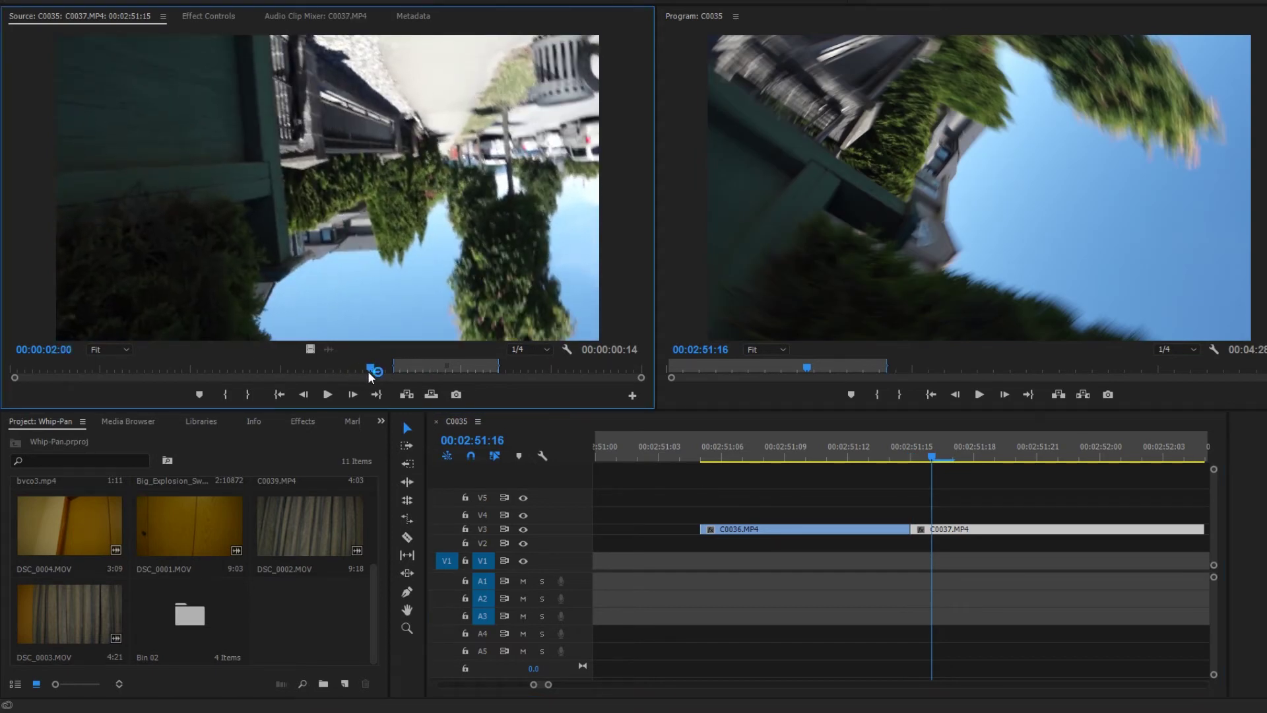
{"action": "left_click_drag", "start_coordinate": [371, 368], "coordinate": [356, 371]}
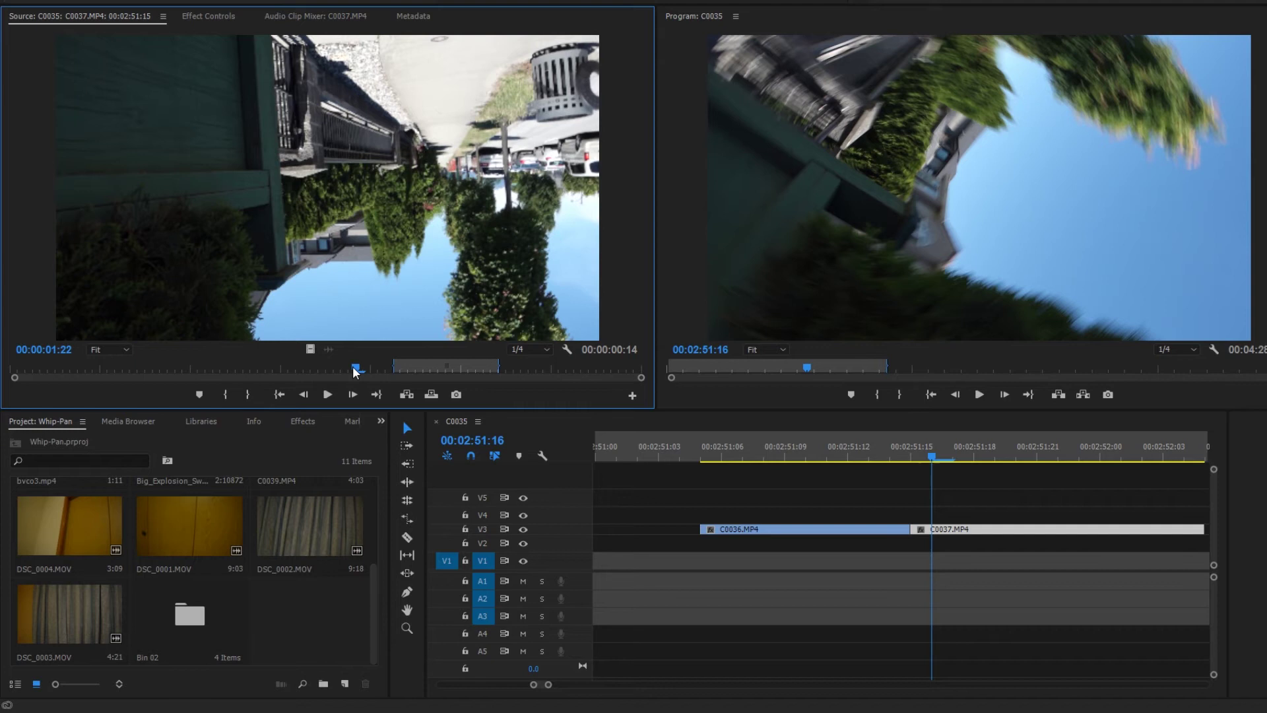
{"action": "mouse_move", "coordinate": [357, 371]}
{"action": "left_mouse_down"}
{"action": "mouse_move", "coordinate": [410, 371]}
{"action": "mouse_move", "coordinate": [397, 374]}
{"action": "left_mouse_up"}
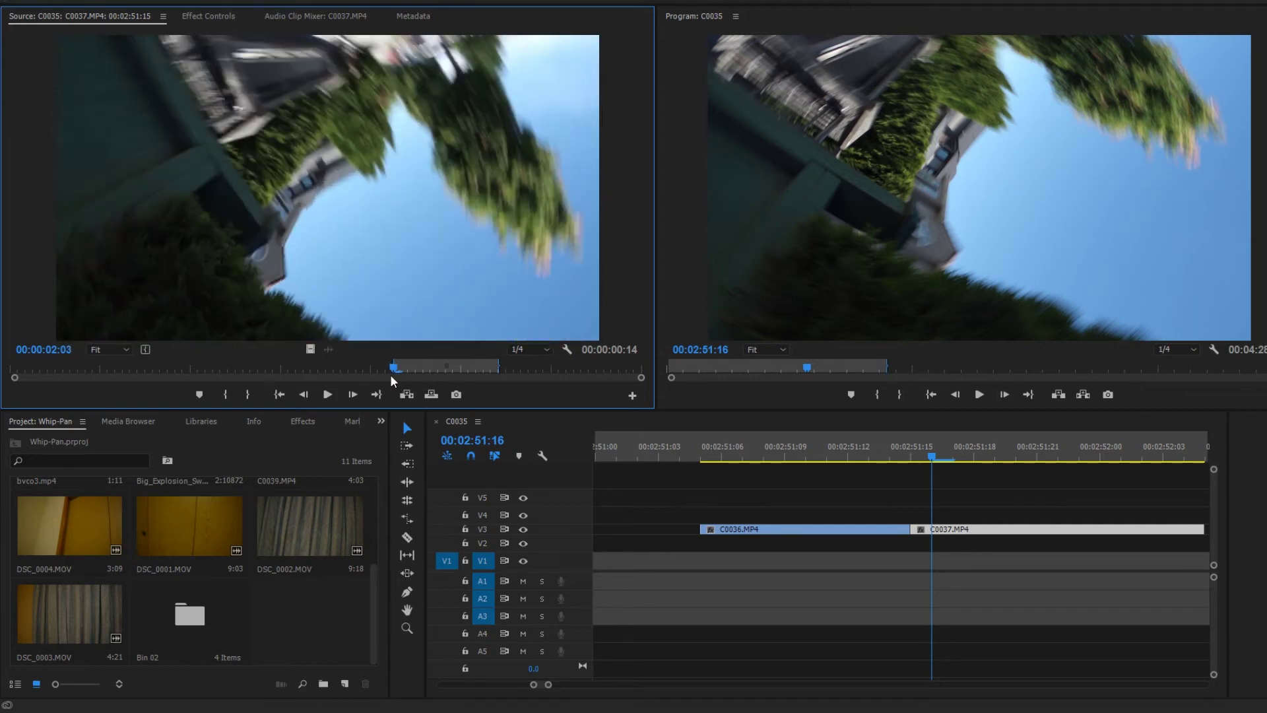
{"action": "left_click_drag", "start_coordinate": [396, 375], "coordinate": [394, 374]}
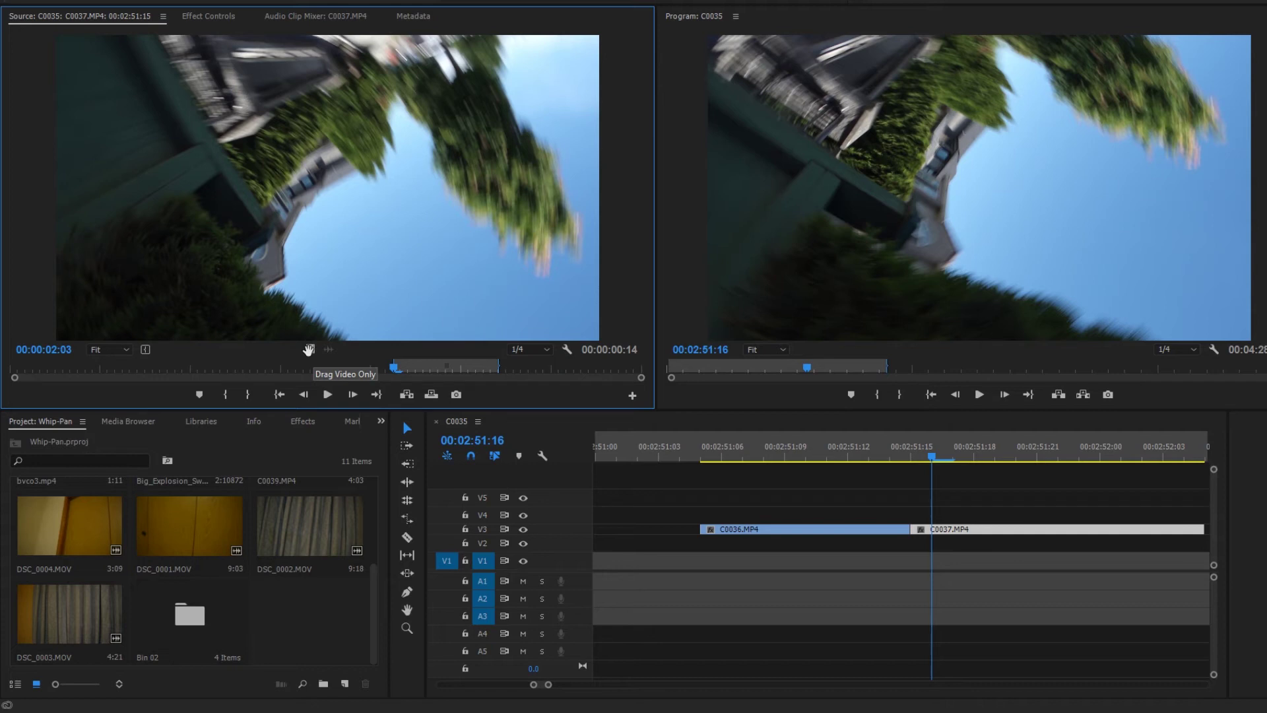
{"action": "left_click_drag", "start_coordinate": [309, 348], "coordinate": [919, 534]}
- Drop the C0037 video under the cut and replay the C0036–C0037 whip-pan transition
{"action": "left_click", "coordinate": [716, 473]}
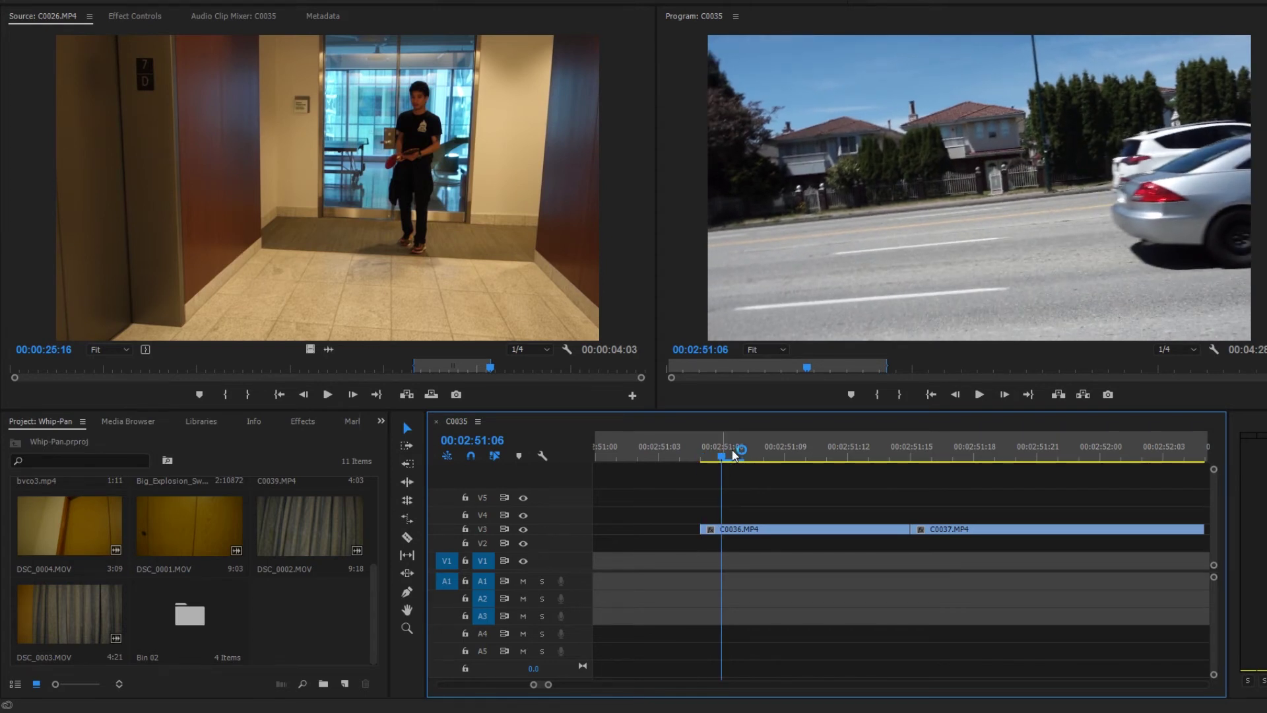
{"action": "key", "text": "space"}
{"action": "left_click_drag", "start_coordinate": [738, 461], "coordinate": [717, 457]}
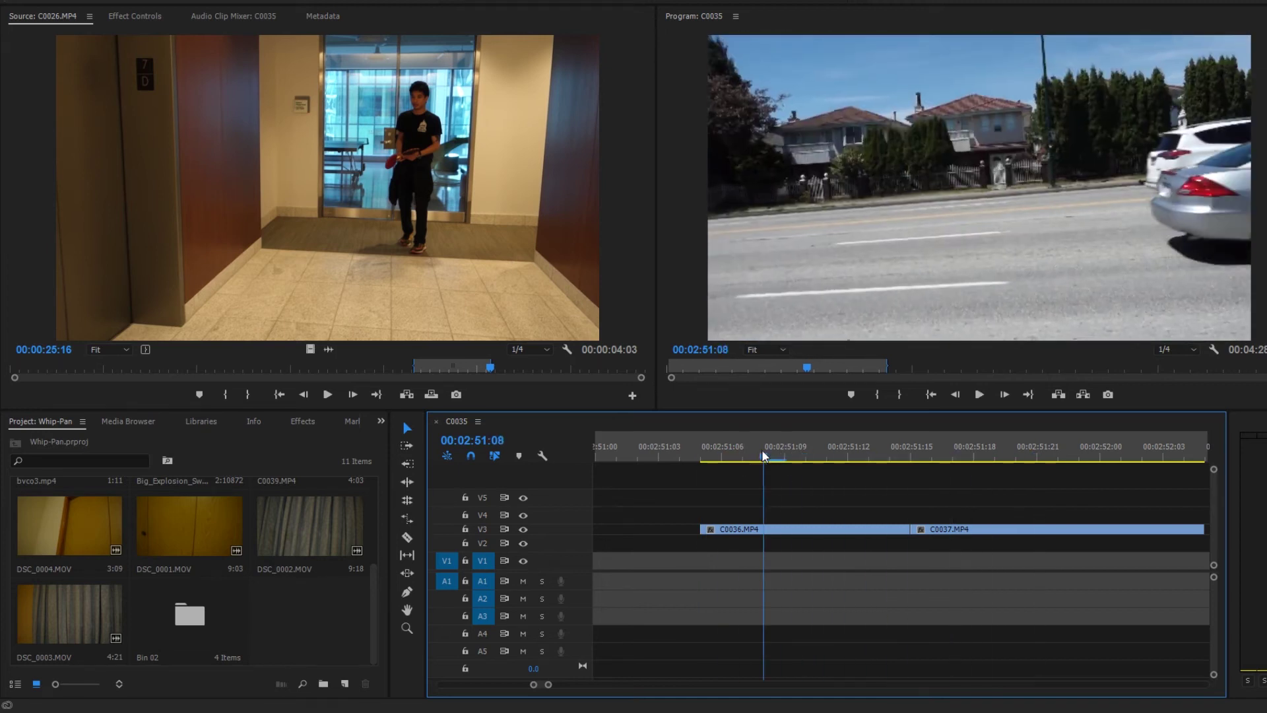
{"action": "left_click", "coordinate": [730, 454]}
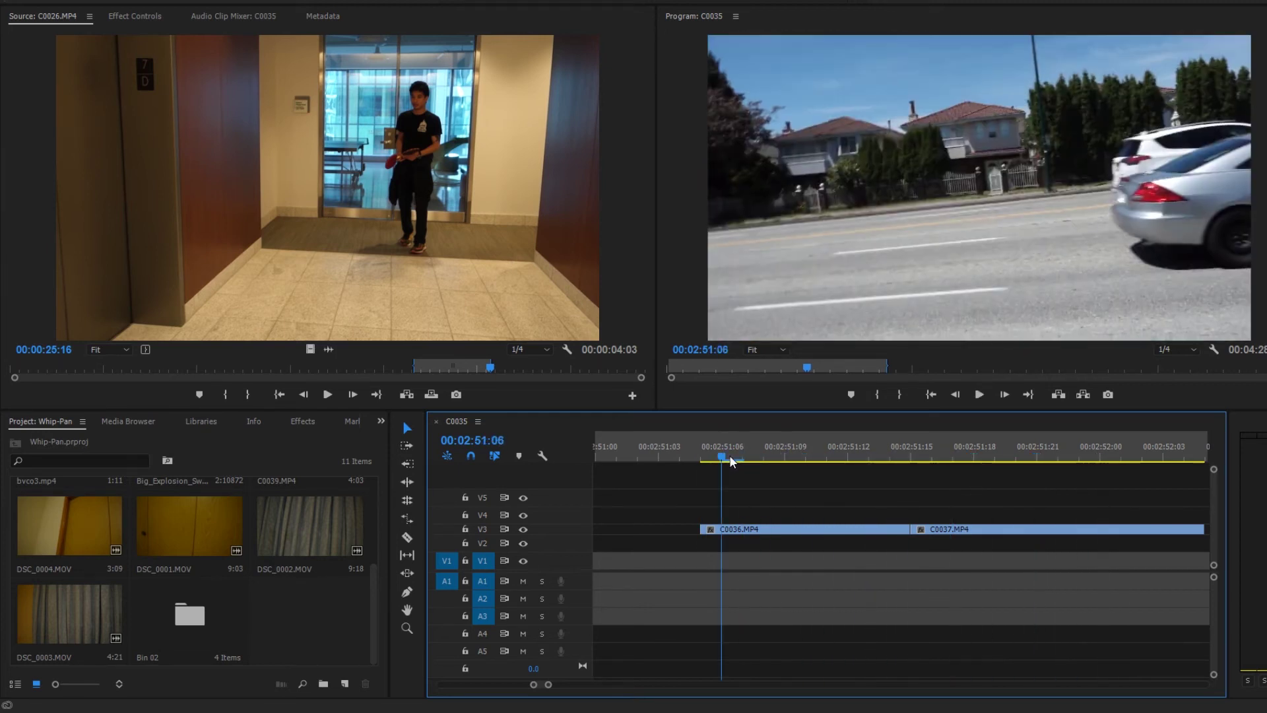
{"action": "left_click", "coordinate": [729, 454]}
{"action": "key", "text": "space"}
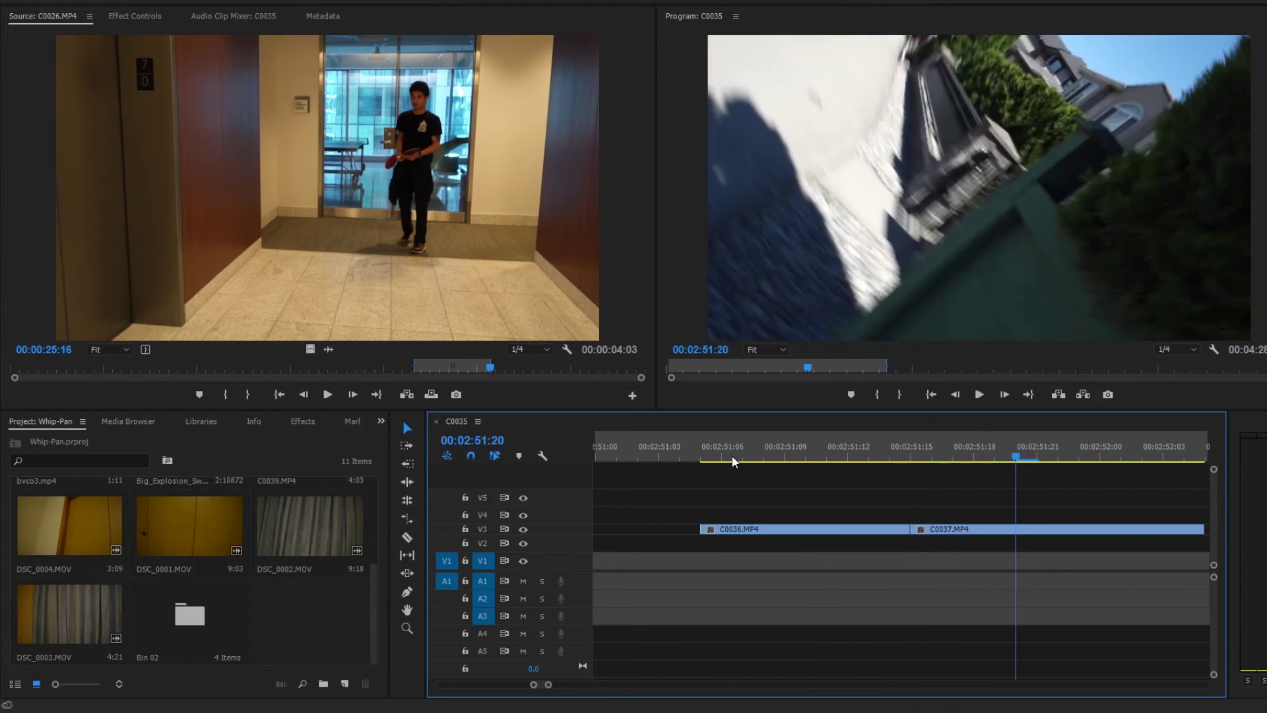
{"action": "left_click", "coordinate": [732, 455]}
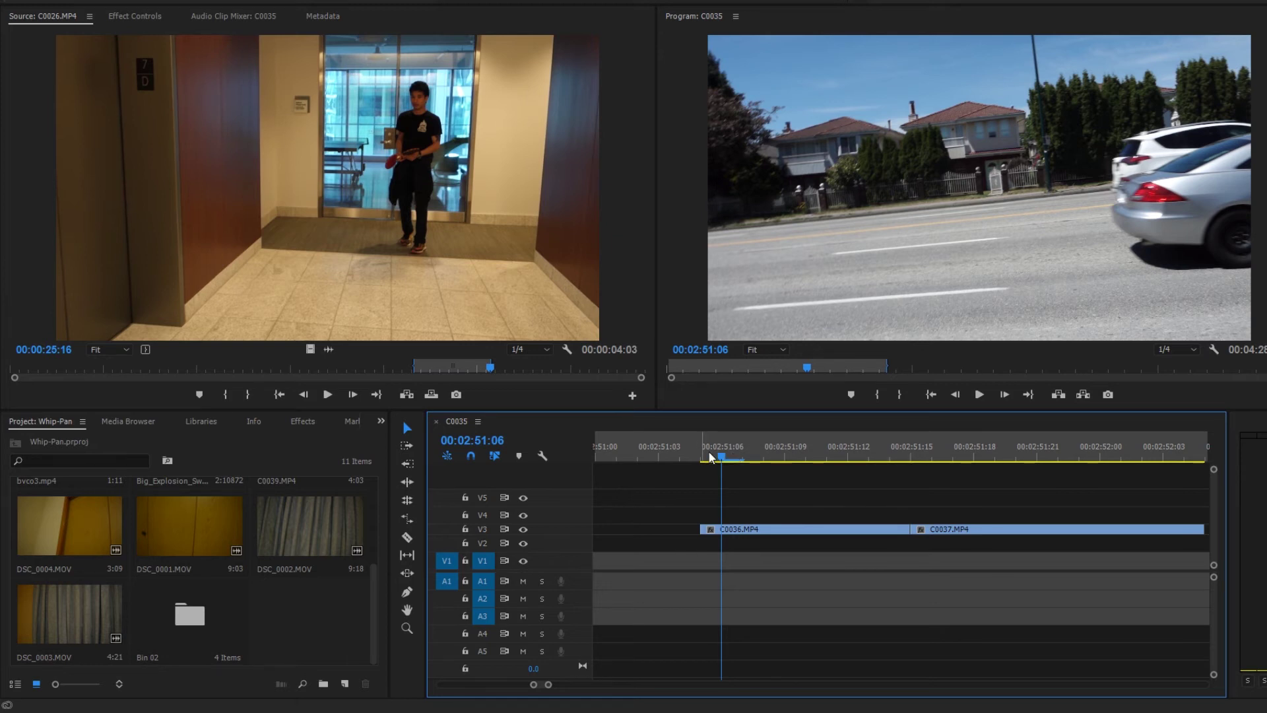
{"action": "key", "text": "space"}
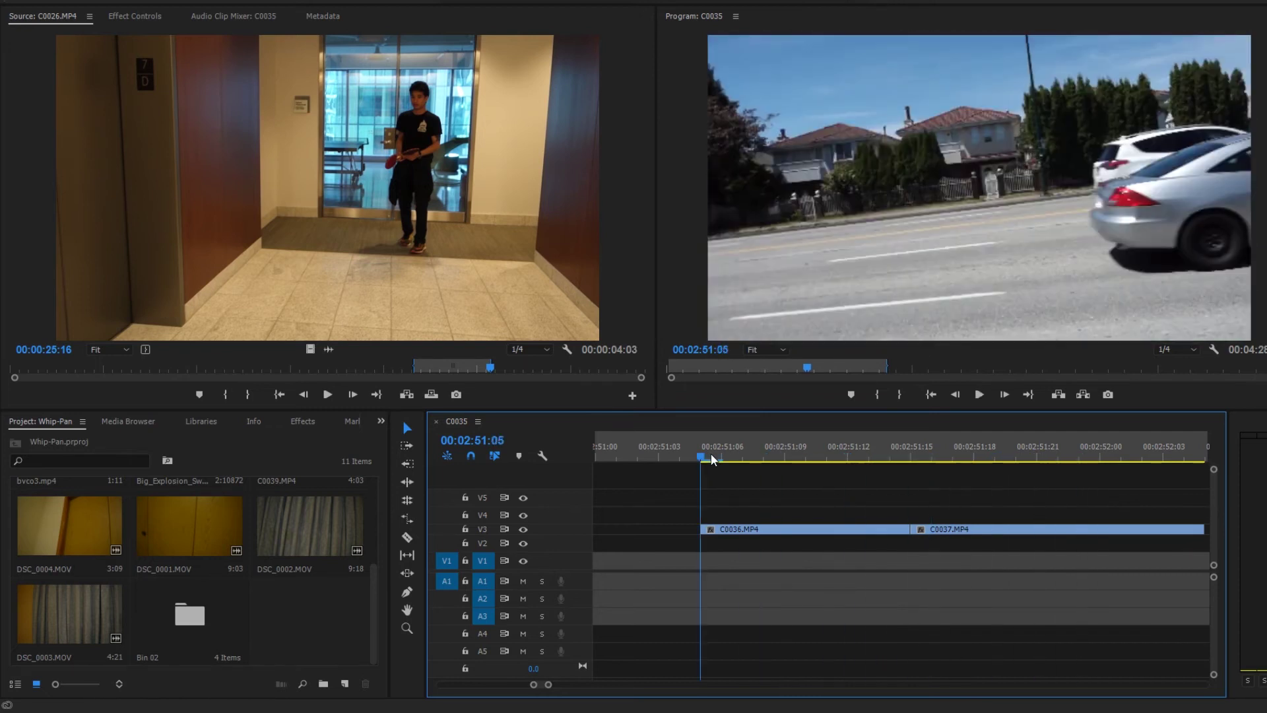
{"action": "key", "text": "space"}
- Place the whoosh sound on A1 ending at the cut and preview the transition
{"action": "key", "text": "minus"}
{"action": "key", "text": "minus"}
{"action": "key", "text": "minus"}
{"action": "key", "text": "minus"}
{"action": "key", "text": "equal"}
{"action": "key", "text": "equal"}
{"action": "key", "text": "equal"}
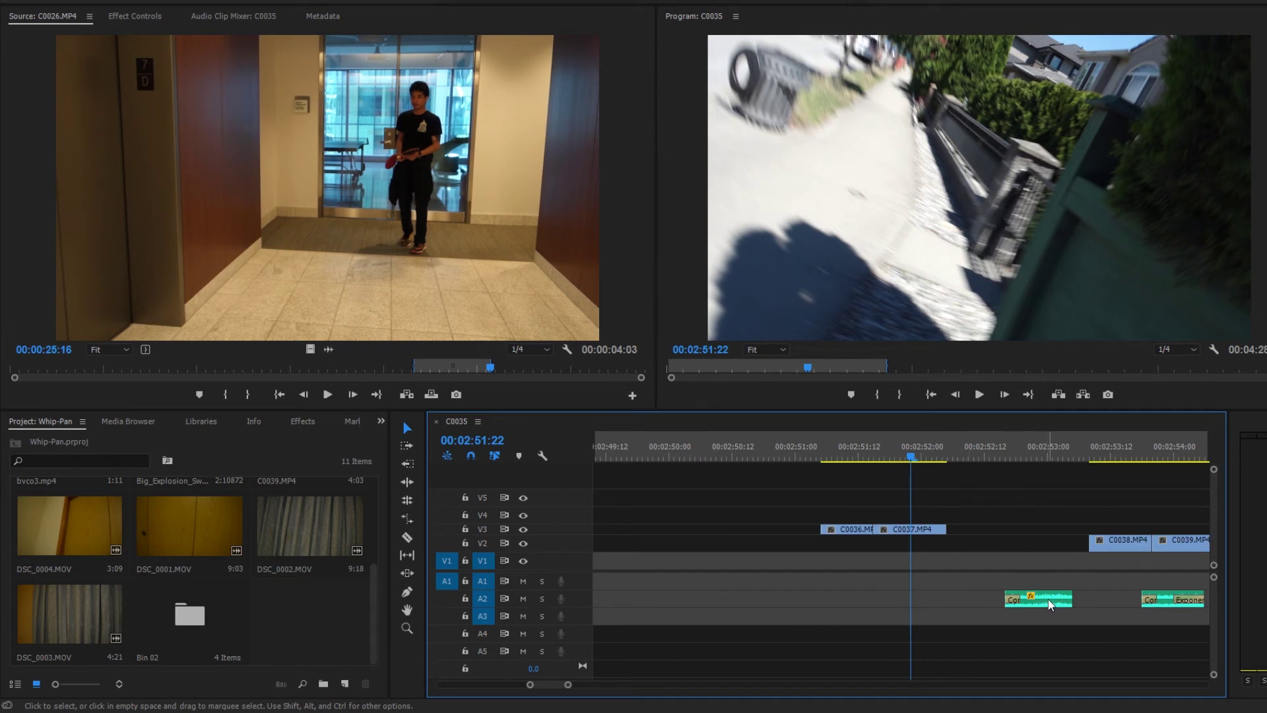
{"action": "left_click_drag", "start_coordinate": [1047, 598], "coordinate": [887, 581]}
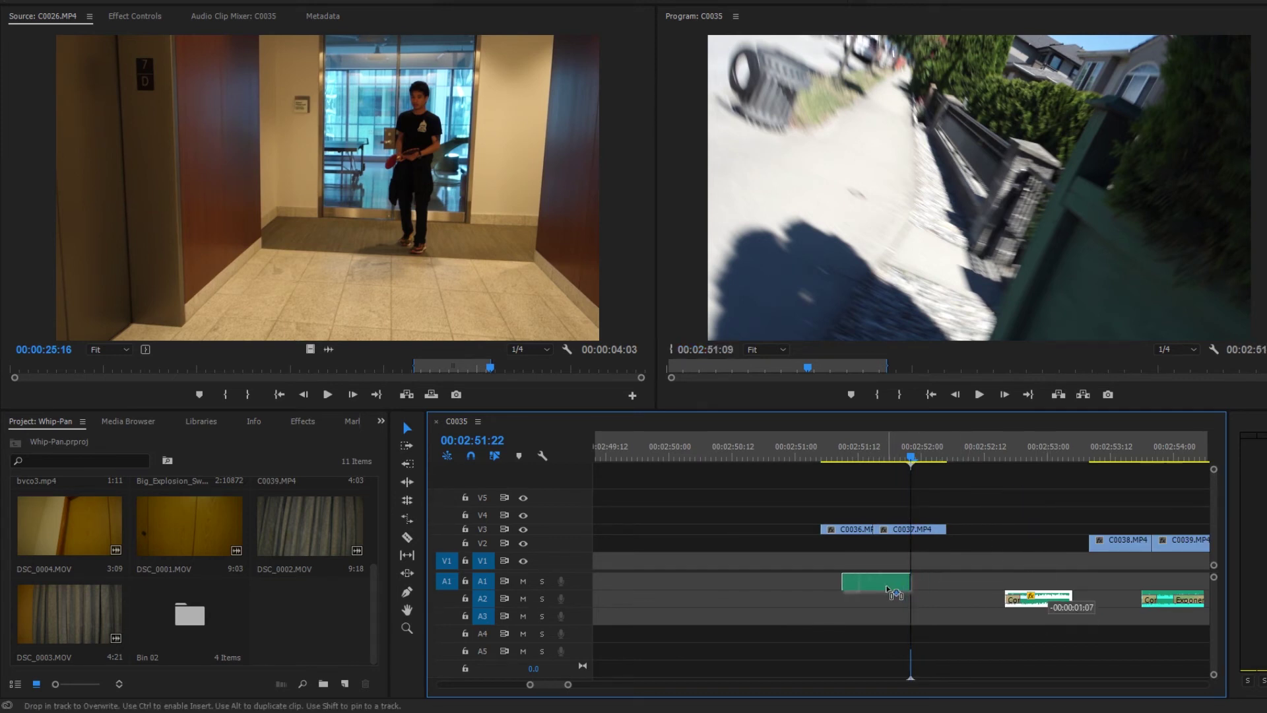
{"action": "left_click", "coordinate": [838, 460]}
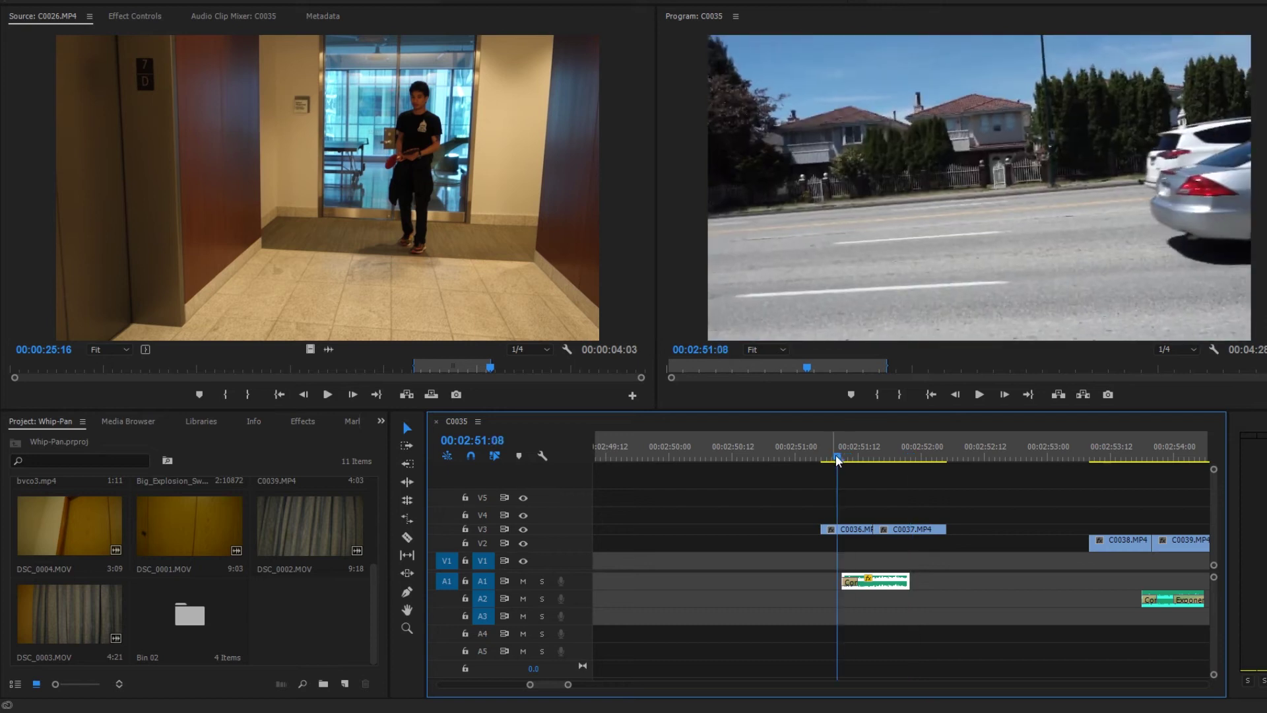
{"action": "key", "text": "space"}
{"action": "left_click", "coordinate": [823, 460]}
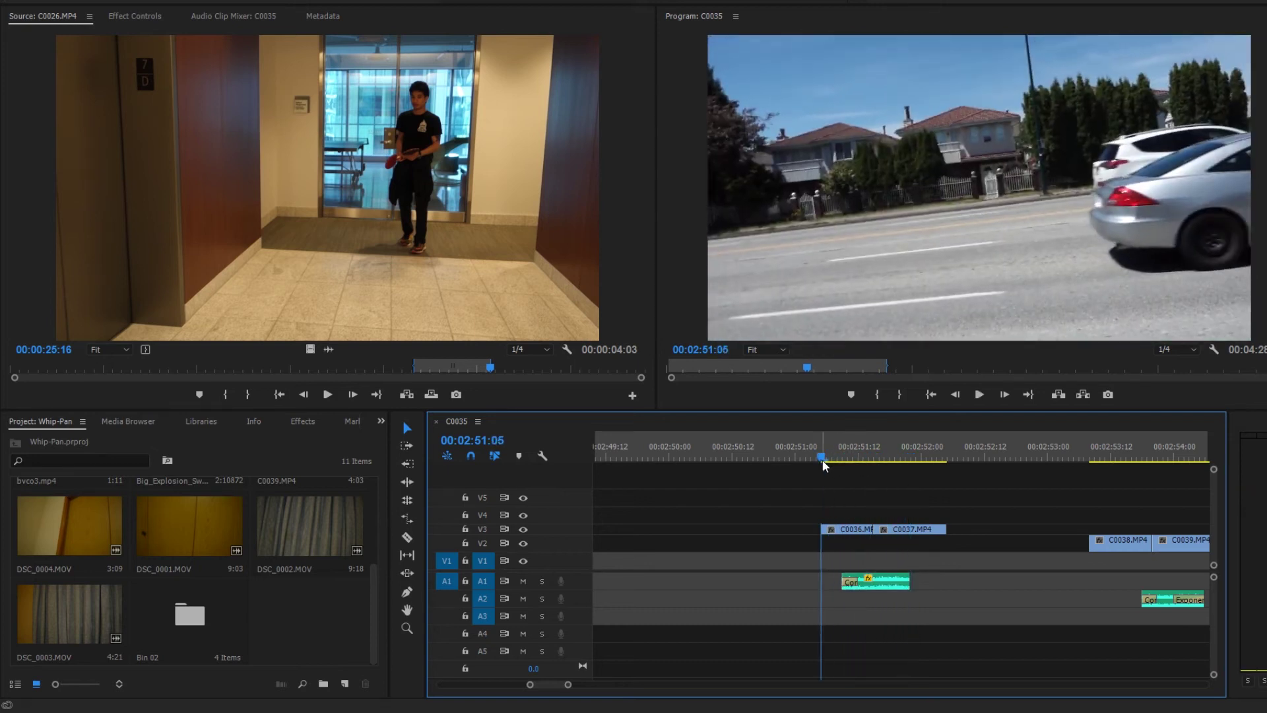
{"action": "key", "text": "space"}
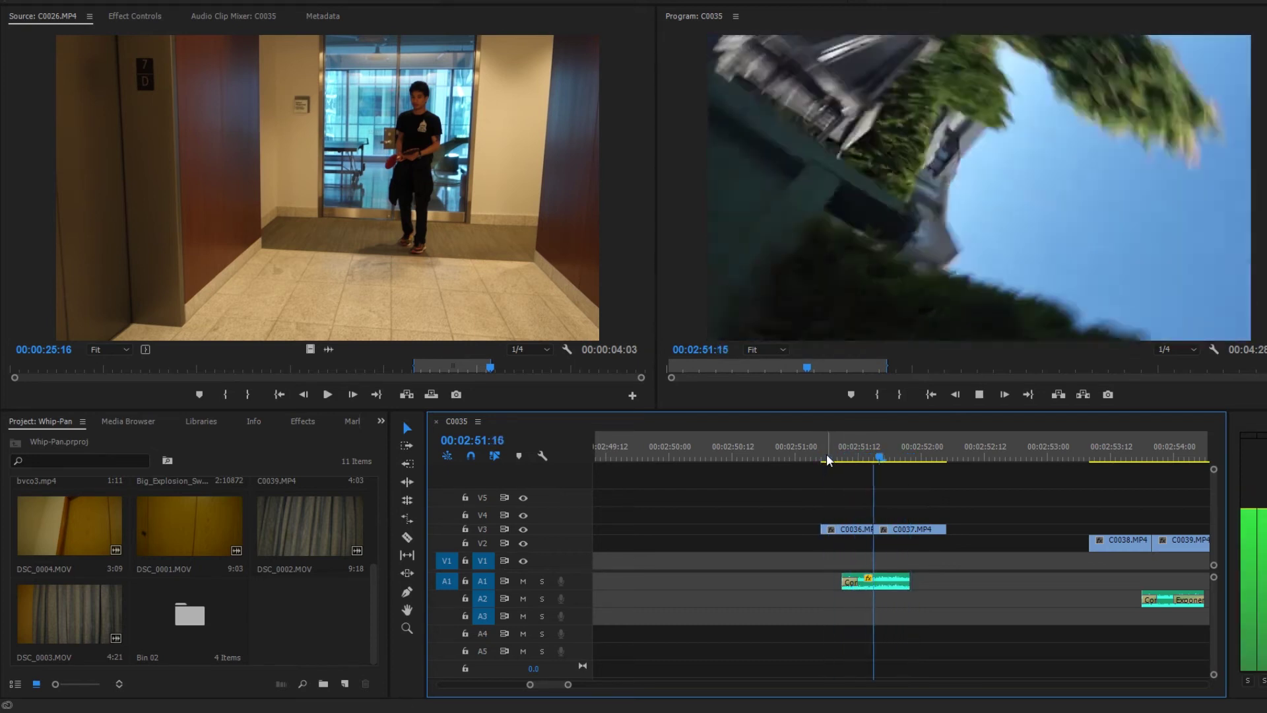
- Scrub the timeline through the shots leading up to the C0014 cut
{"action": "key", "text": "minus"}
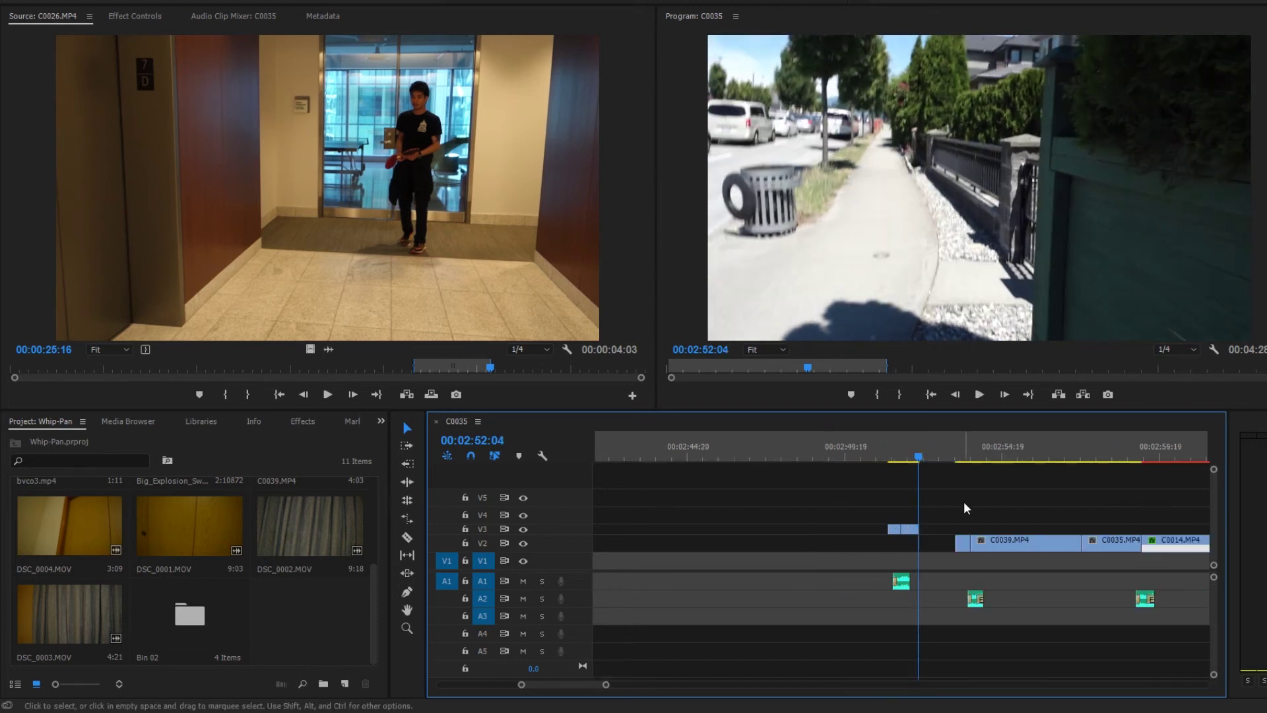
{"action": "left_click", "coordinate": [757, 454]}
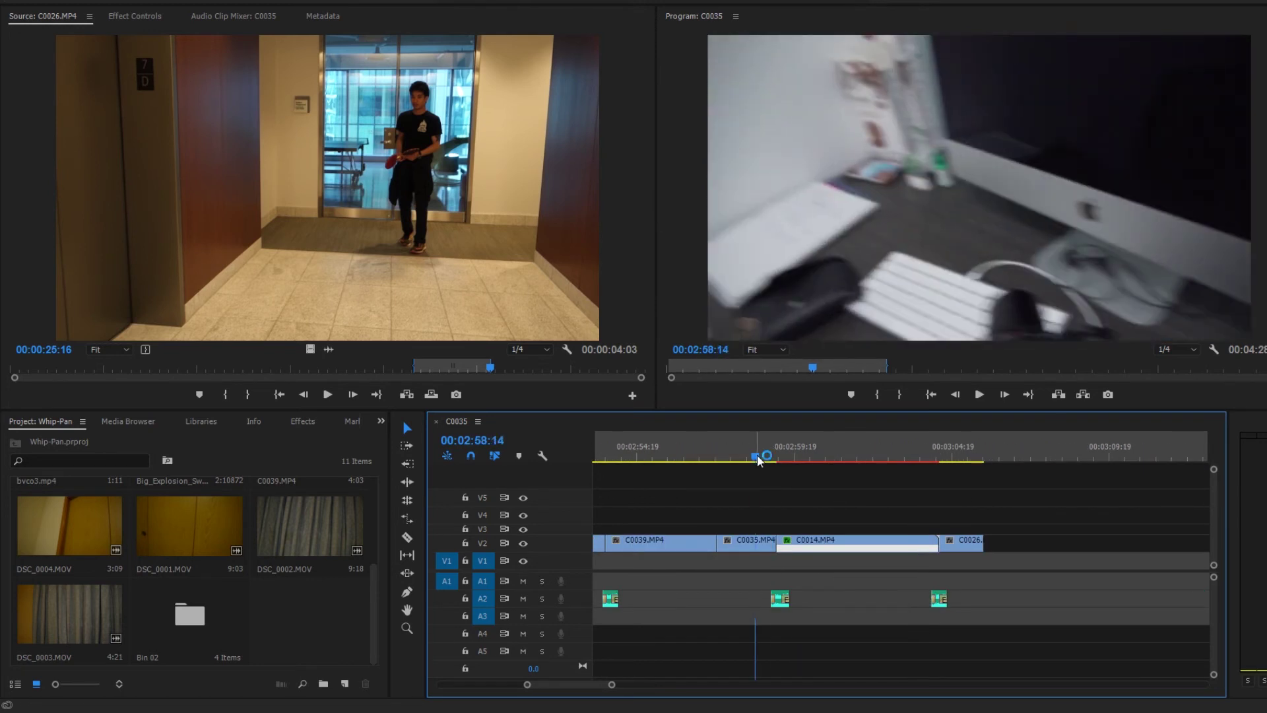
{"action": "key", "text": "equal"}
{"action": "left_click_drag", "start_coordinate": [904, 458], "coordinate": [891, 458]}
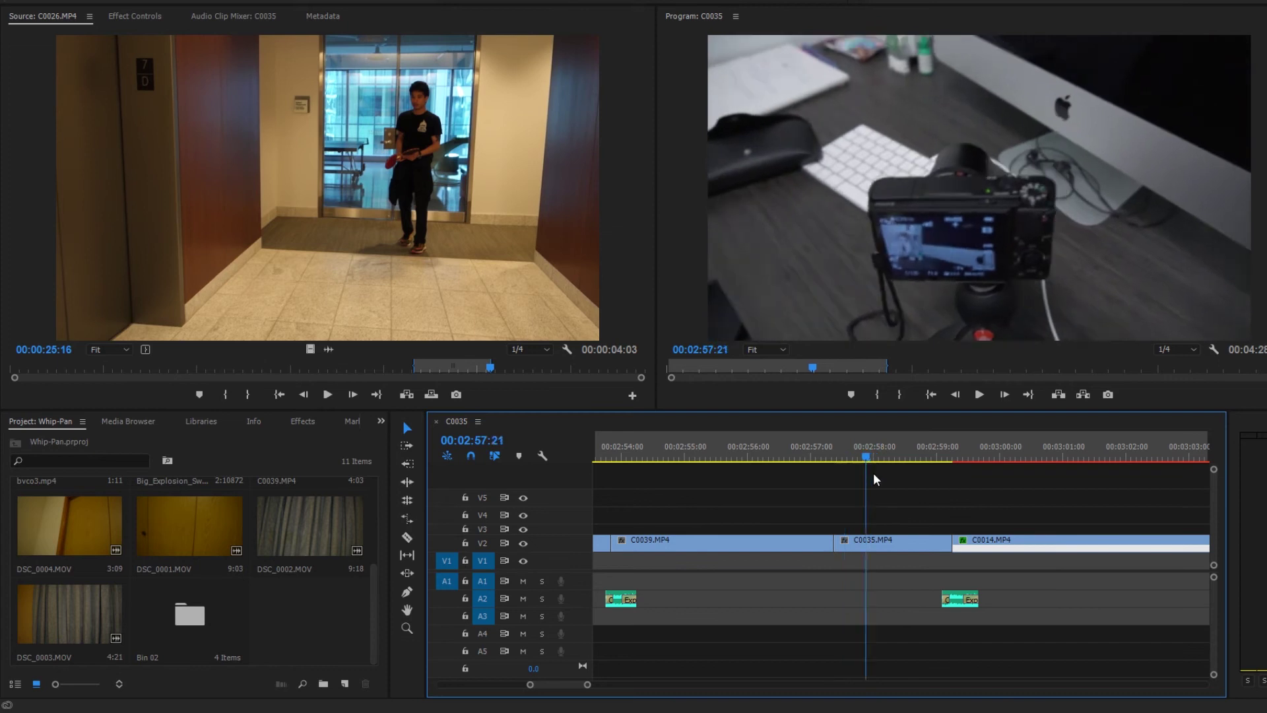
{"action": "mouse_move", "coordinate": [896, 459]}
{"action": "left_mouse_down"}
{"action": "mouse_move", "coordinate": [917, 460]}
{"action": "mouse_move", "coordinate": [858, 460]}
{"action": "left_mouse_up"}
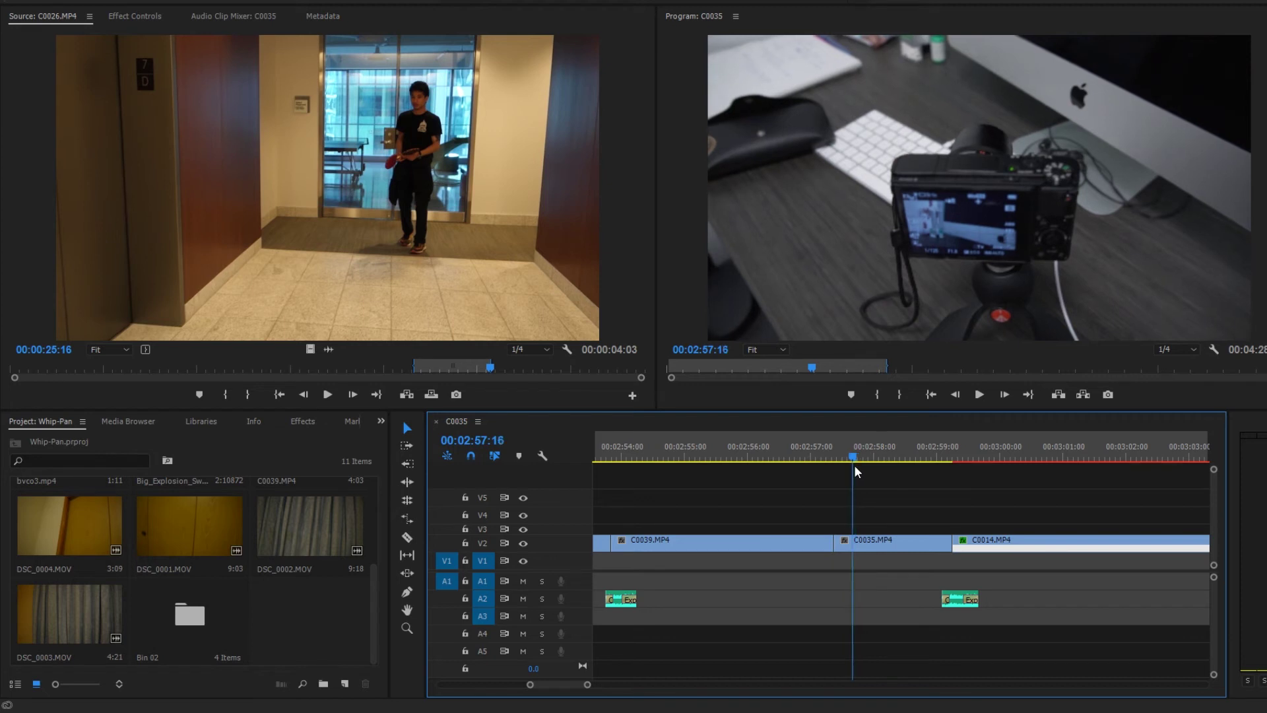
{"action": "mouse_move", "coordinate": [854, 460]}
{"action": "left_mouse_down"}
{"action": "mouse_move", "coordinate": [914, 481]}
{"action": "mouse_move", "coordinate": [956, 478]}
{"action": "left_mouse_up"}
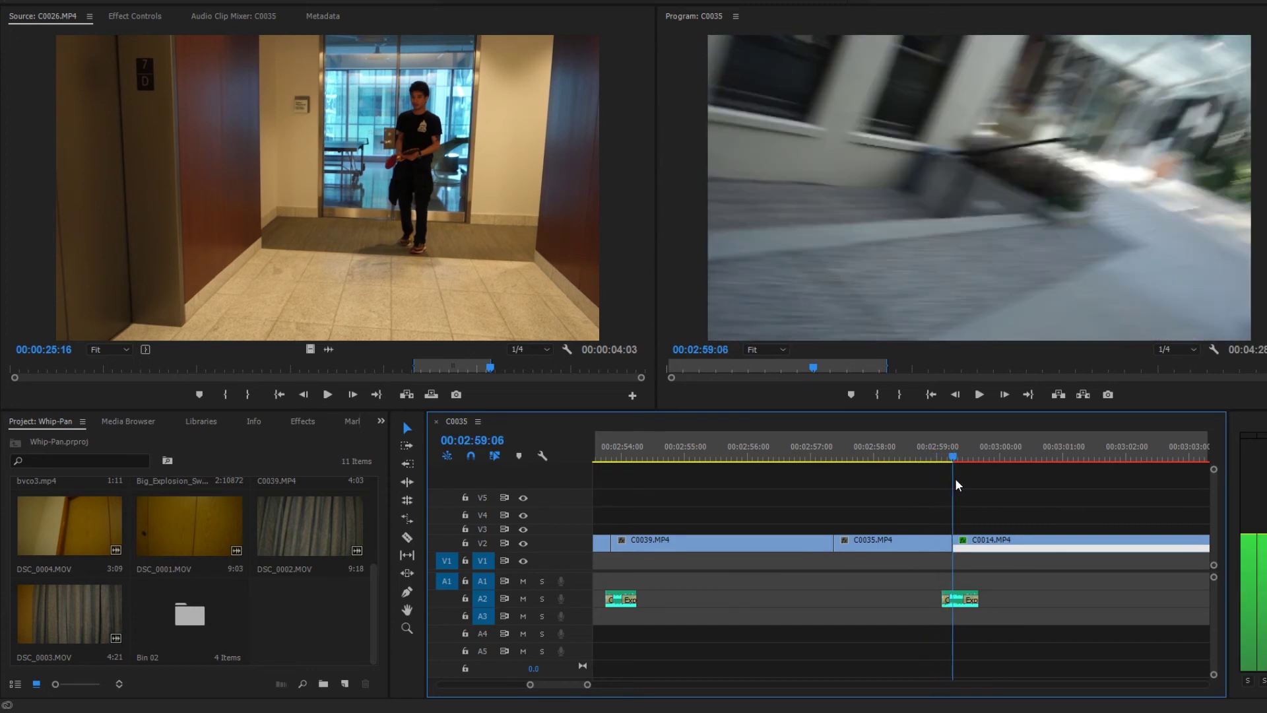
- Select C0014 and play the whip pan from C0035 into it
{"action": "left_click", "coordinate": [984, 539]}
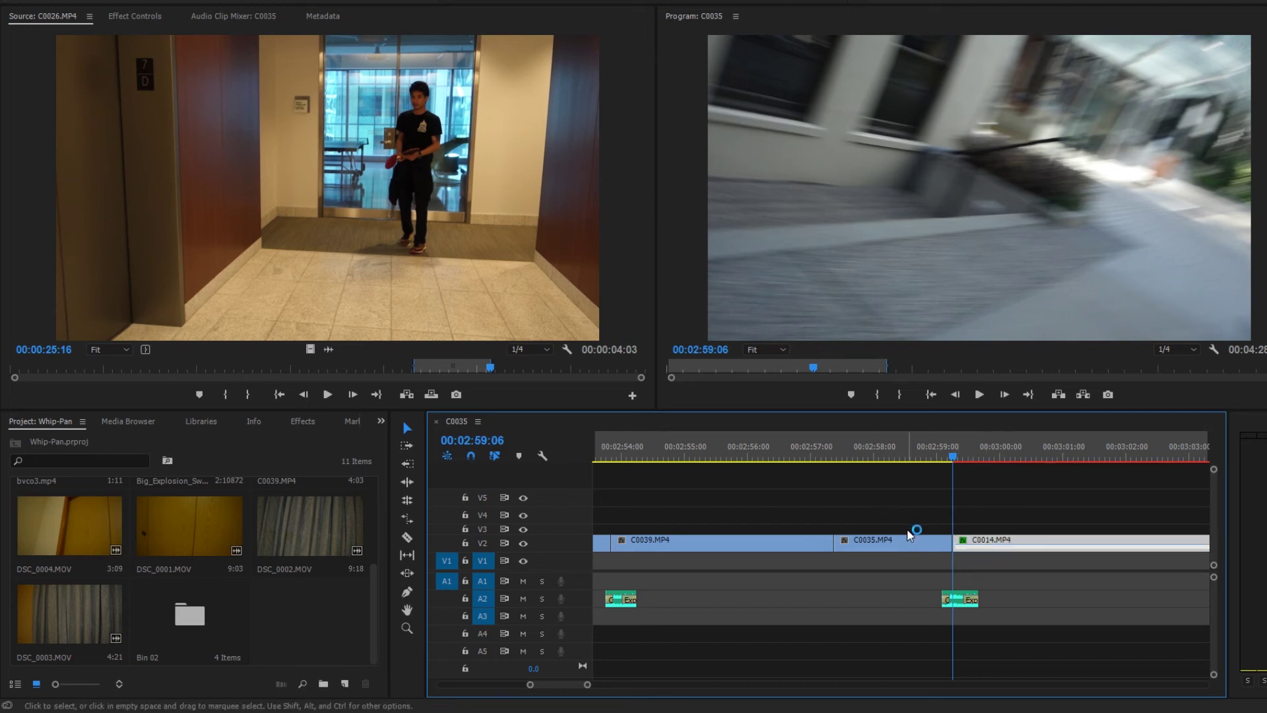
{"action": "scroll", "coordinate": [930, 521], "scroll_direction": "up", "scroll_amount": 1}
{"action": "scroll", "coordinate": [921, 495], "scroll_direction": "down", "scroll_amount": 1}
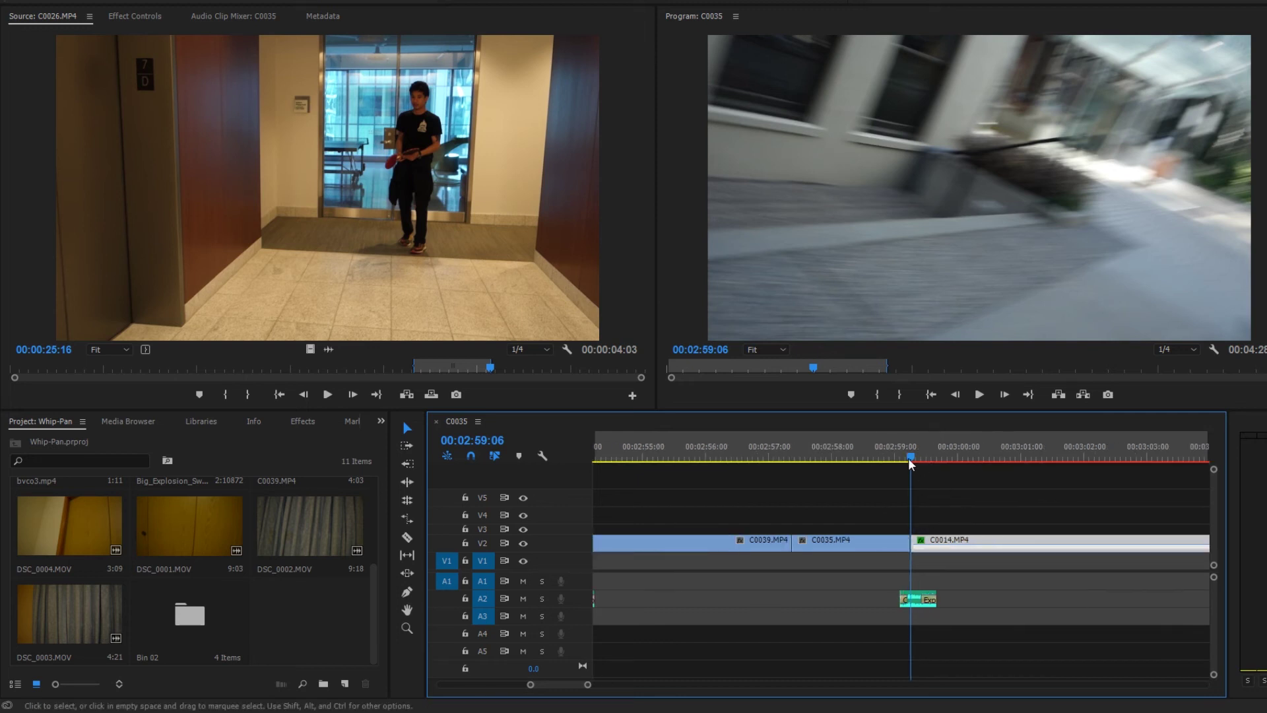
{"action": "left_click_drag", "start_coordinate": [910, 452], "coordinate": [800, 479]}
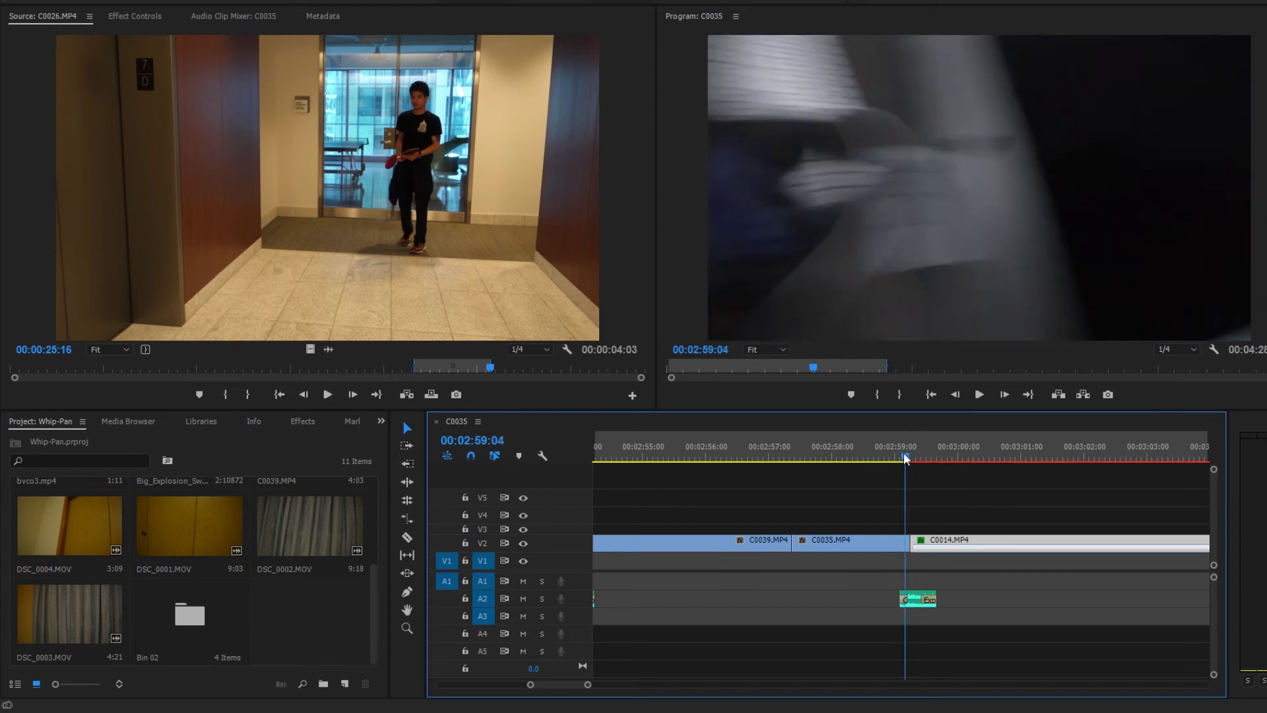
{"action": "key", "text": "space"}
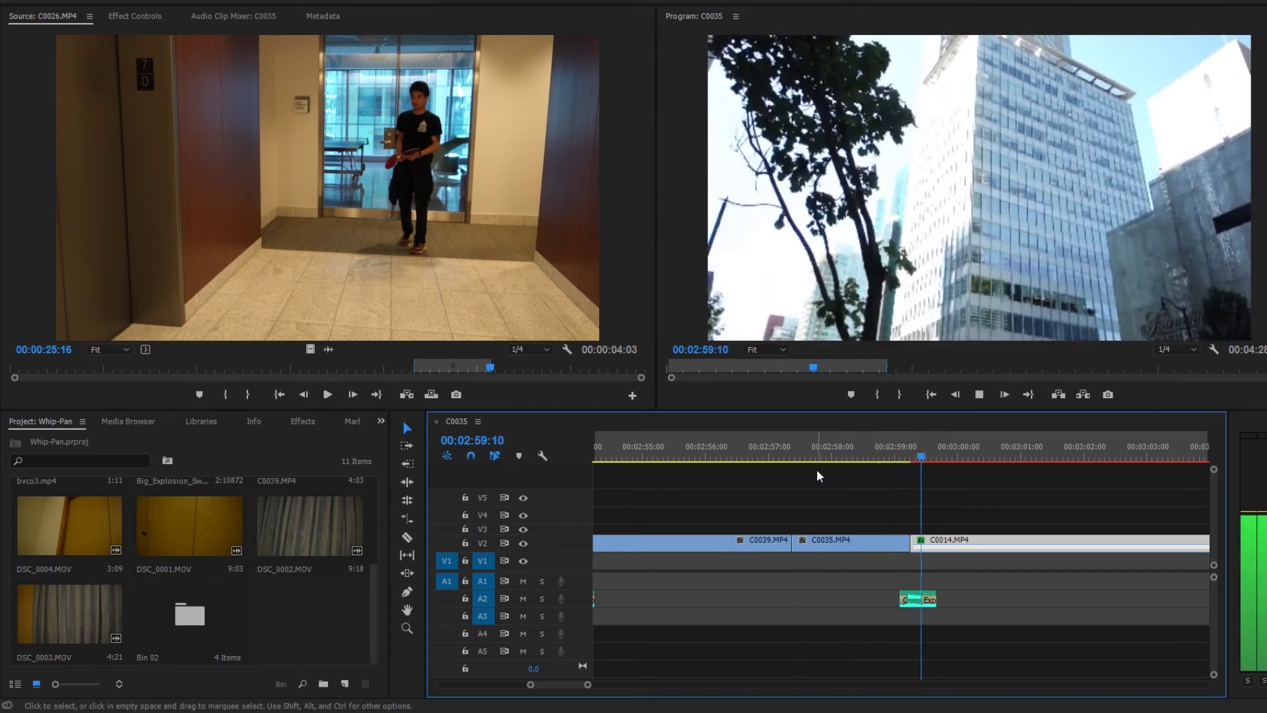
{"action": "key", "text": "minus"}
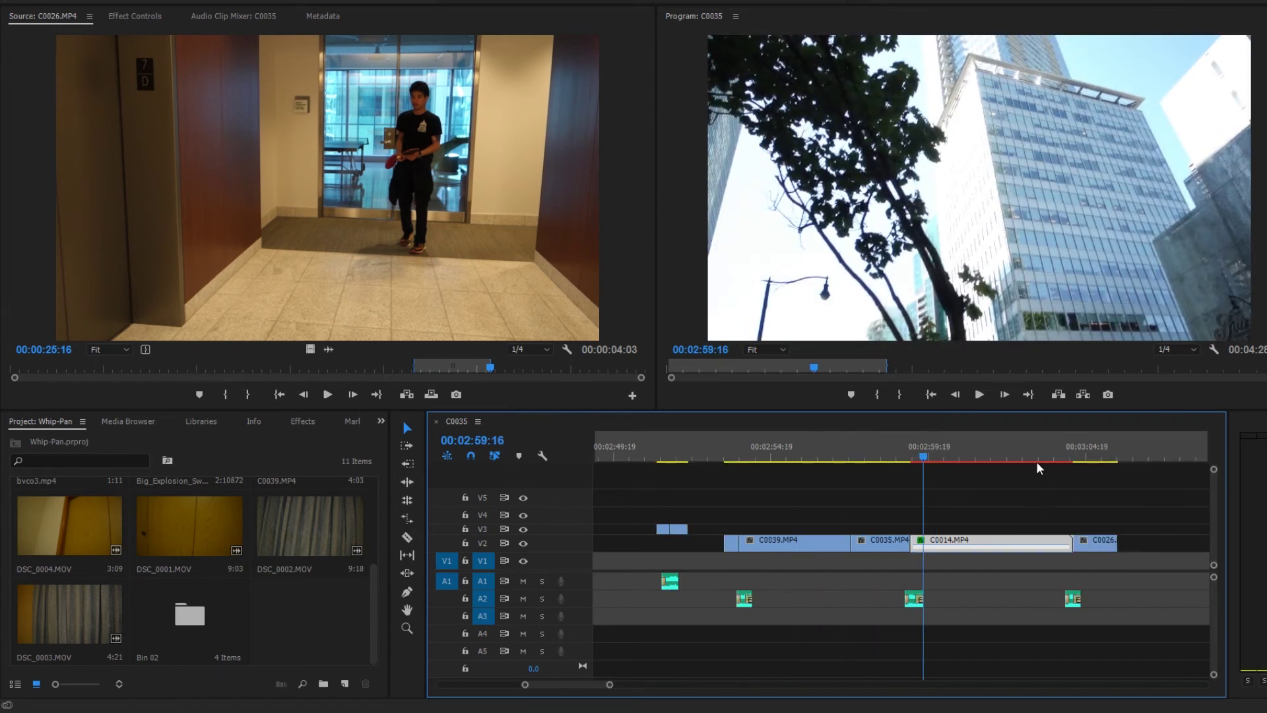
{"action": "left_click", "coordinate": [1041, 453]}
{"action": "key", "text": "space"}
- Play the C0014–C0026 whip pan and stop just after the cut, zoomed in
{"action": "key", "text": "equal"}
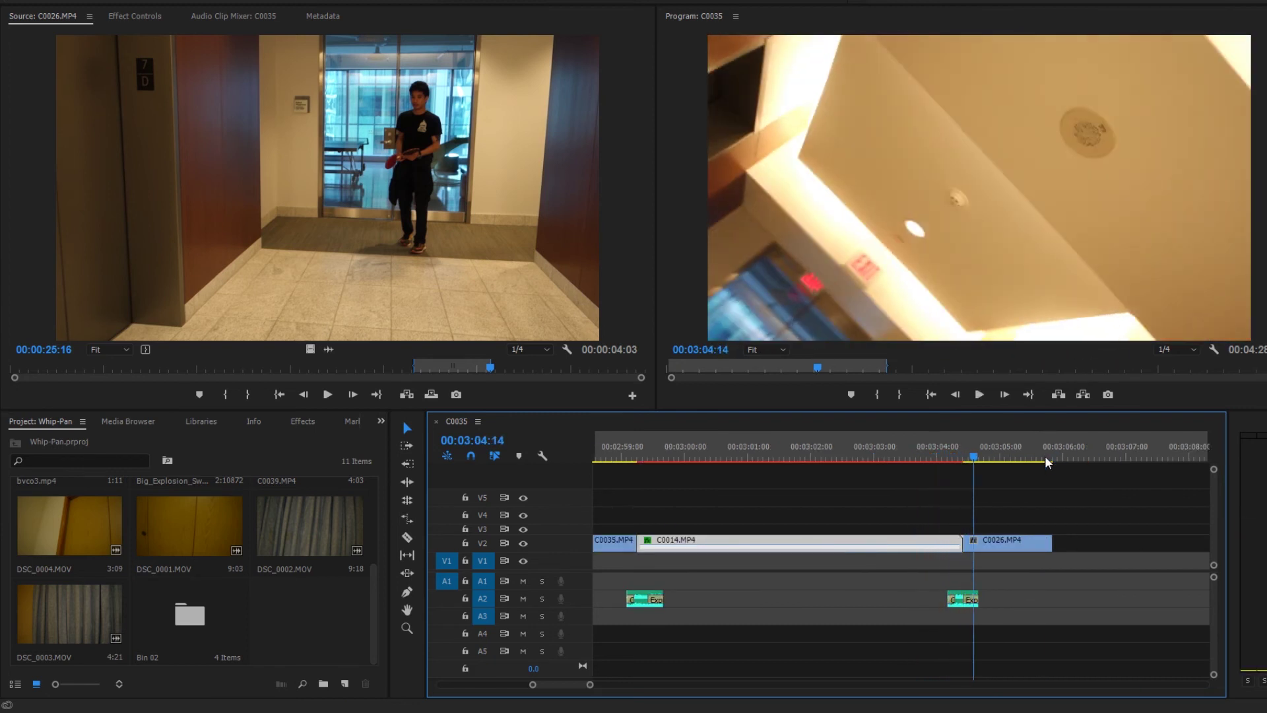
{"action": "key", "text": "space"}
{"action": "key", "text": "equal"}
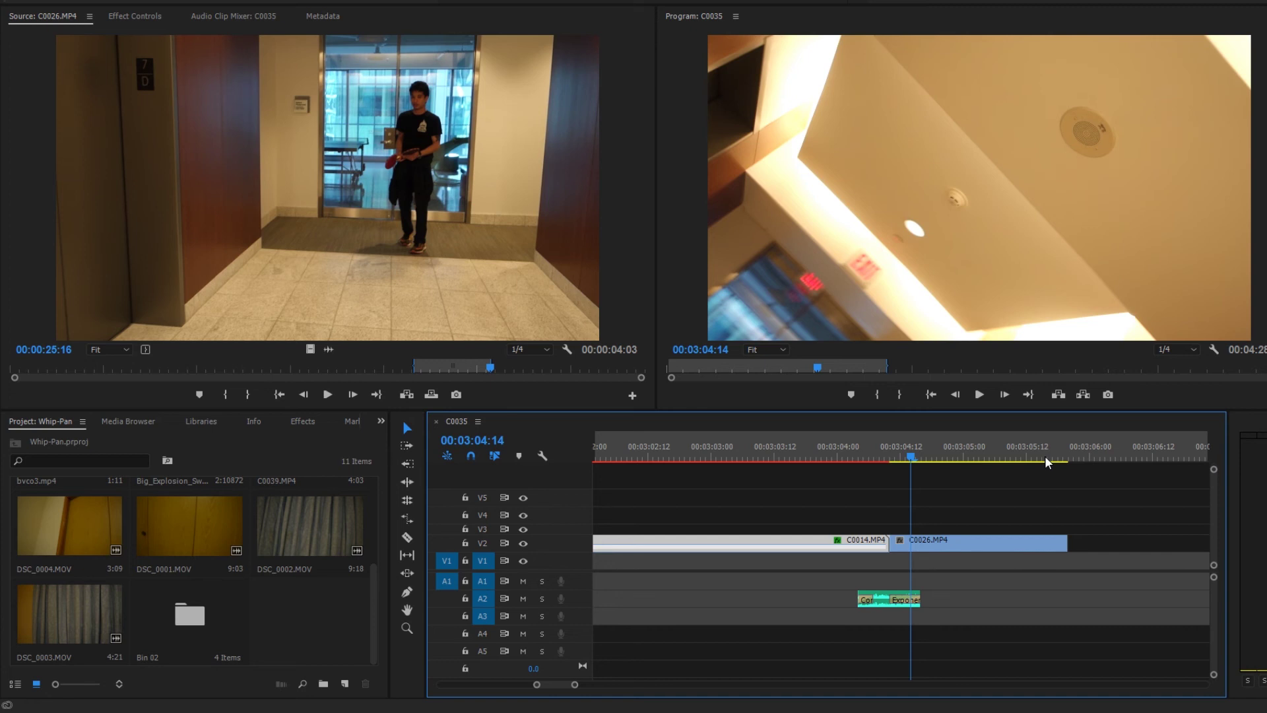
- Play the sequence from the start of C0039 through to the C0014 cut
{"action": "left_click", "coordinate": [721, 449]}
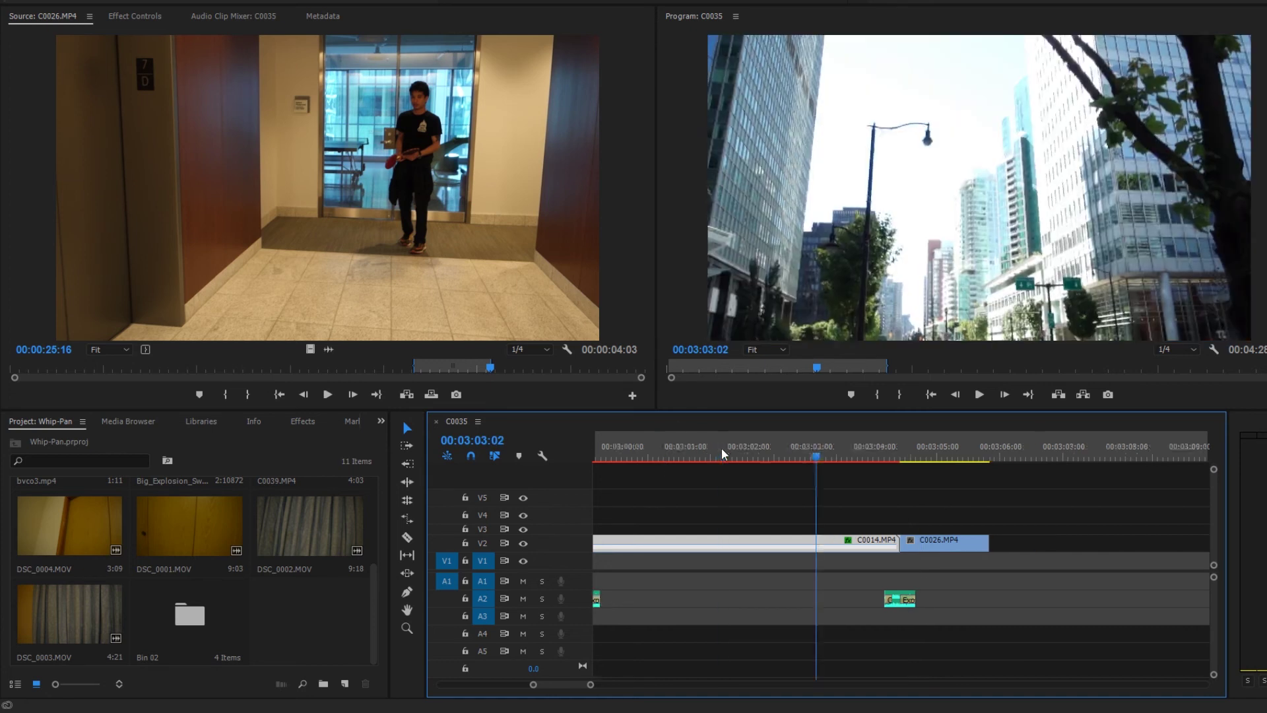
{"action": "key", "text": "minus"}
{"action": "left_click_drag", "start_coordinate": [803, 458], "coordinate": [738, 458]}
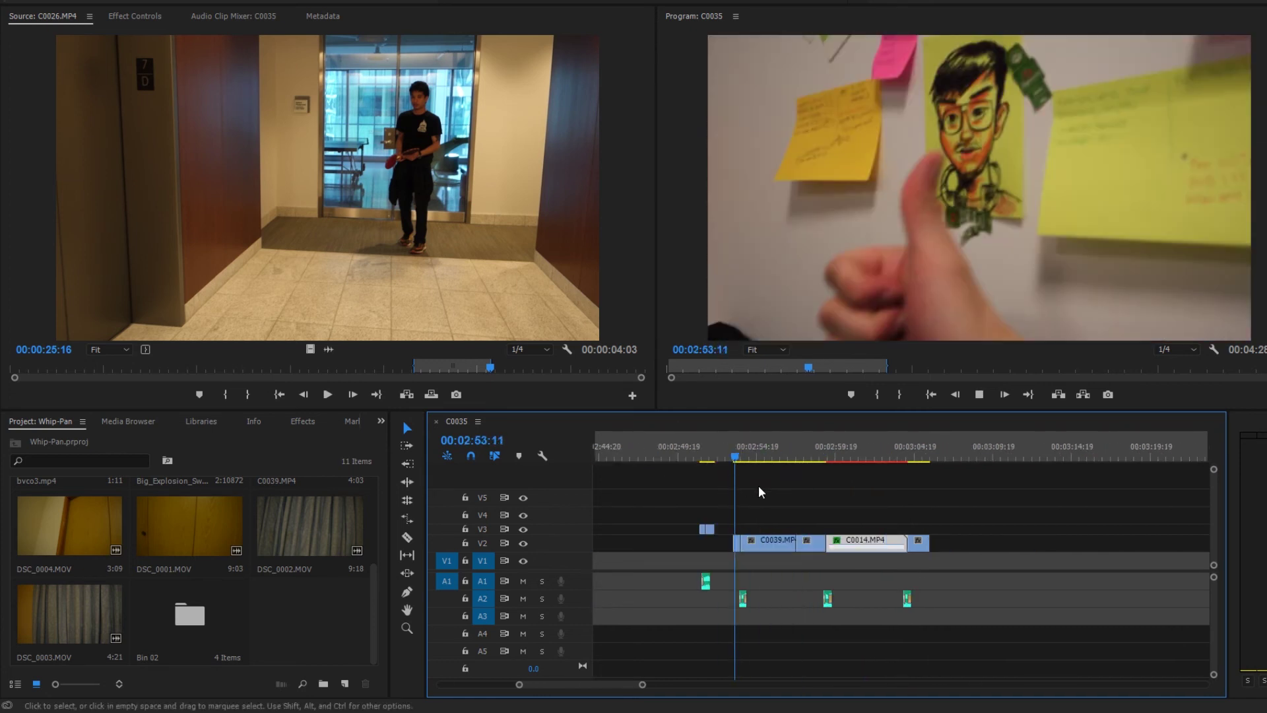
{"action": "key", "text": "equal"}
{"action": "key", "text": "space"}
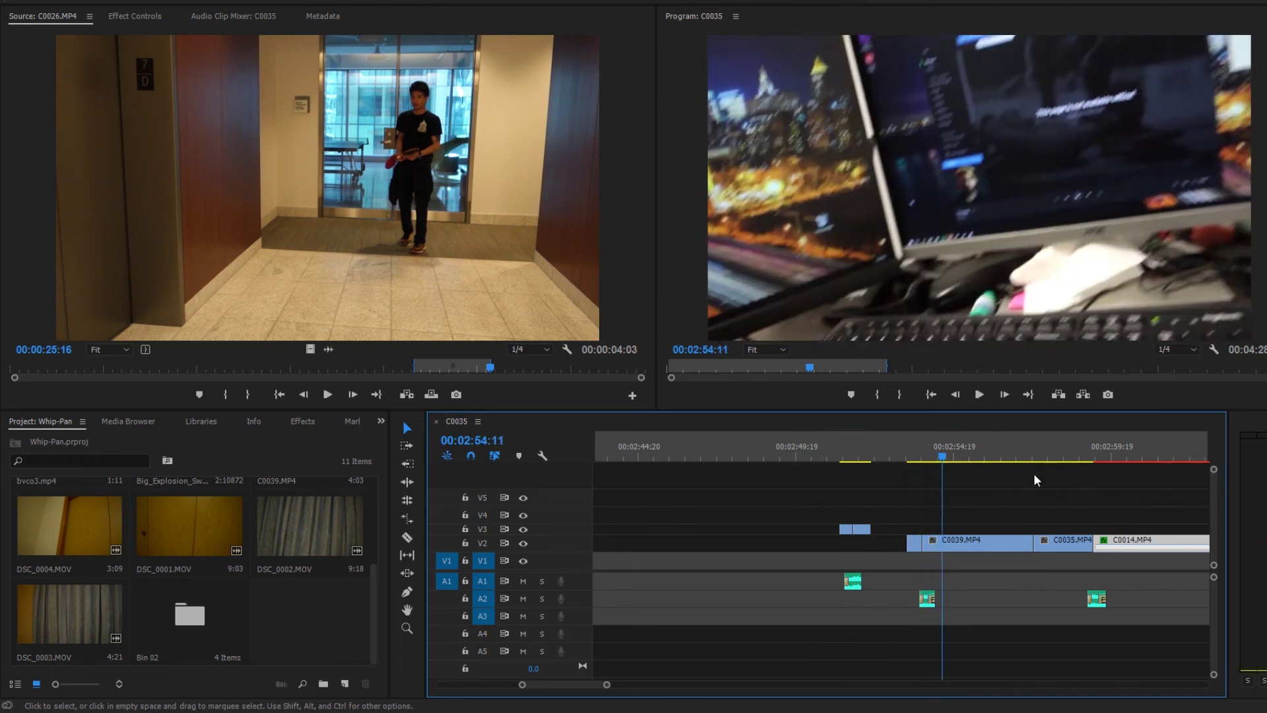
{"action": "left_click", "coordinate": [1029, 445]}
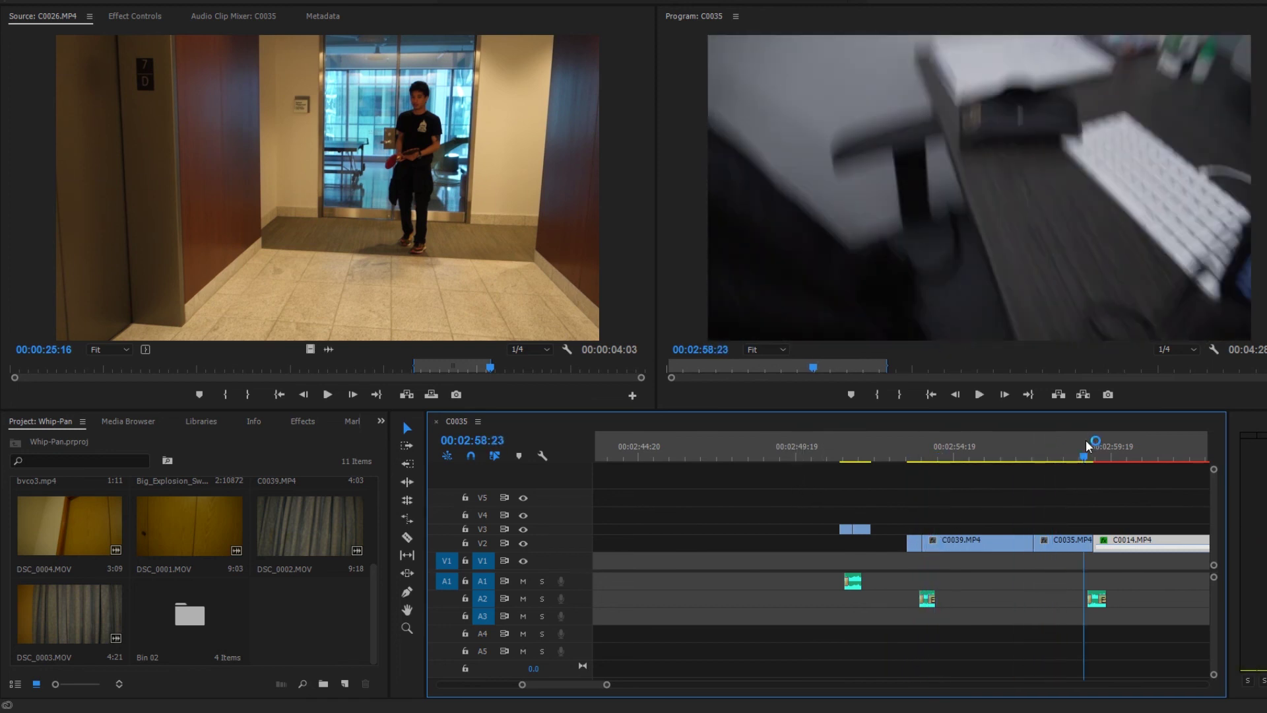
{"action": "key", "text": "equal"}
{"action": "key", "text": "space"}
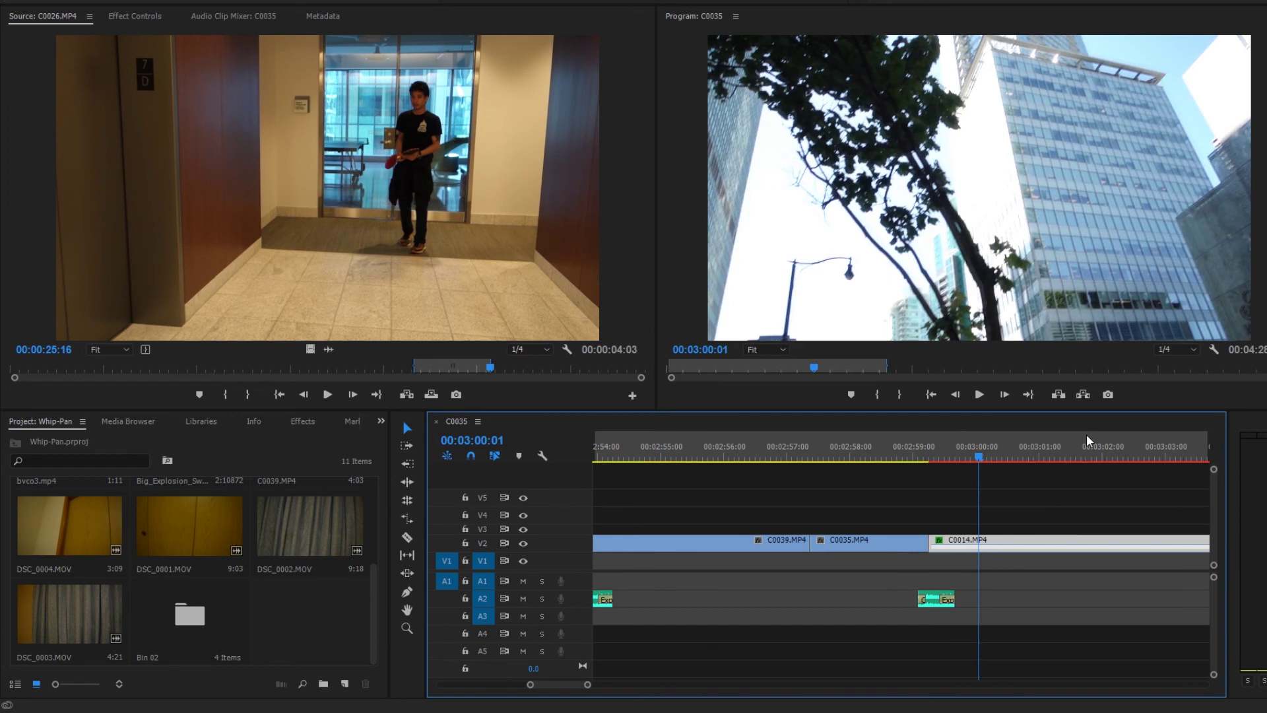
- Play on through the C0026 whip pan, then return to C0039's start
{"action": "key", "text": "minus"}
{"action": "left_click", "coordinate": [1071, 444]}
{"action": "key", "text": "space"}
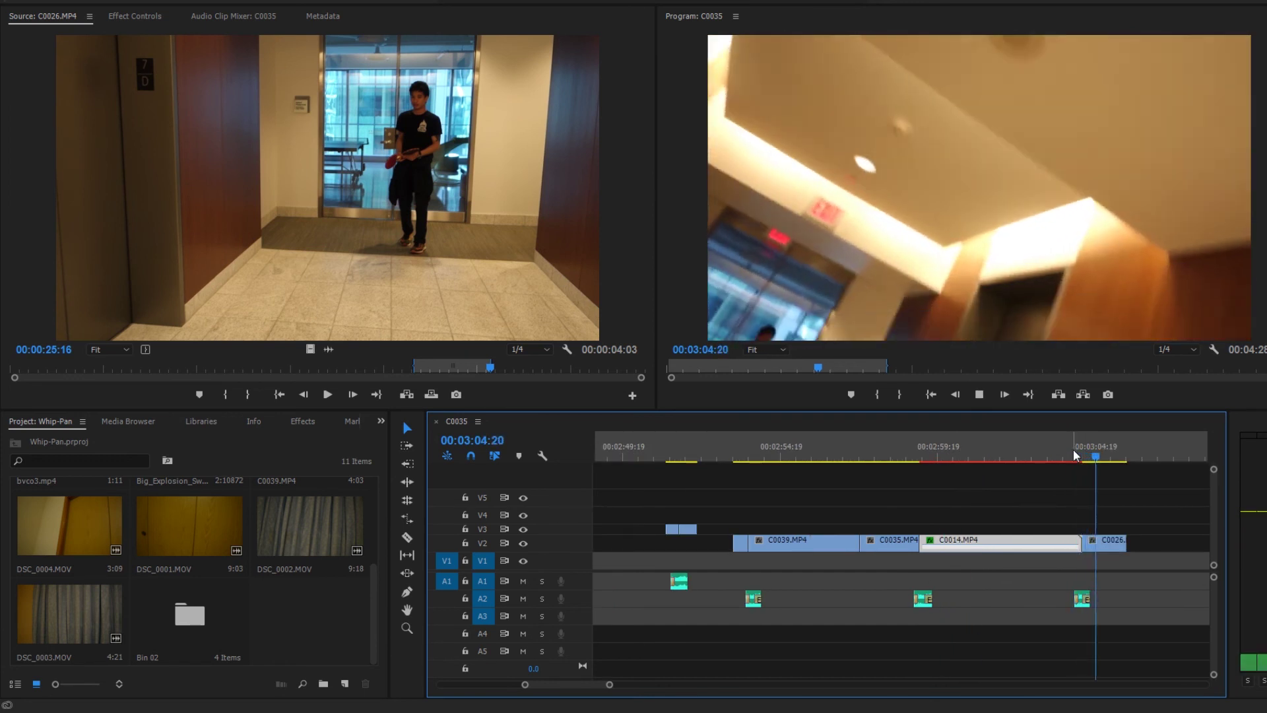
{"action": "key", "text": "space"}
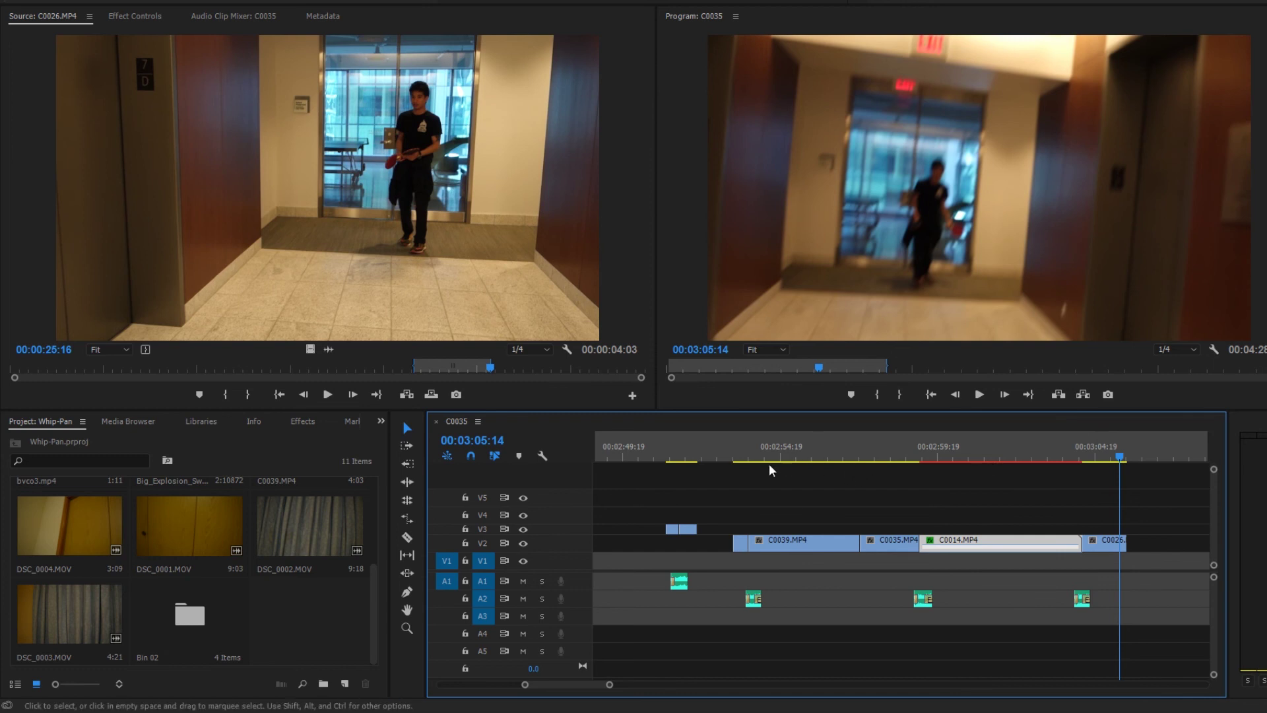
{"action": "left_click", "coordinate": [746, 459]}
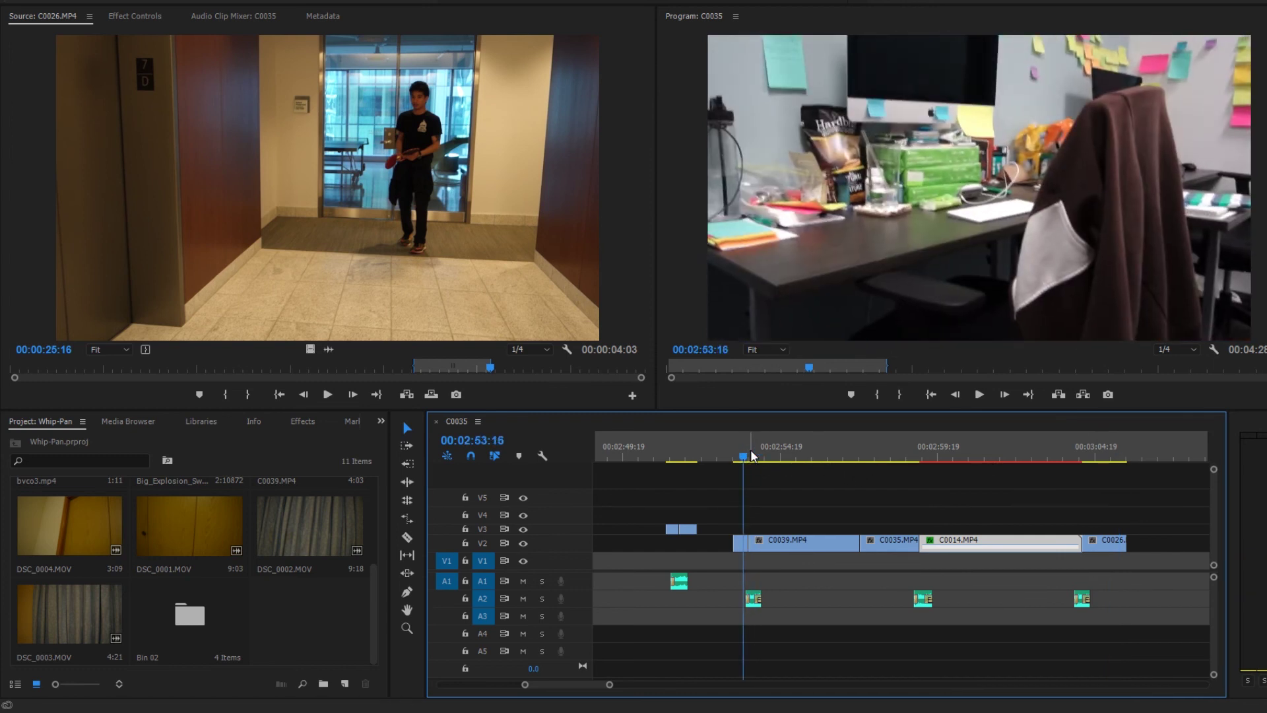